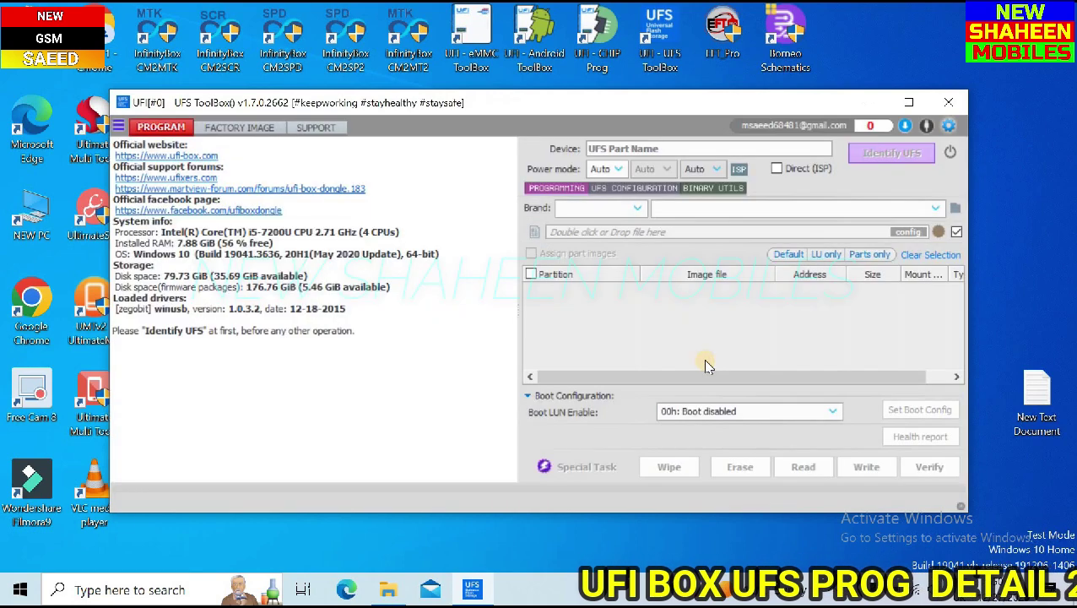
Enable the Direct (ISP) connection mode to bring up the ISP adapter pinout and soldering notes
drag(568, 113, 567, 64)
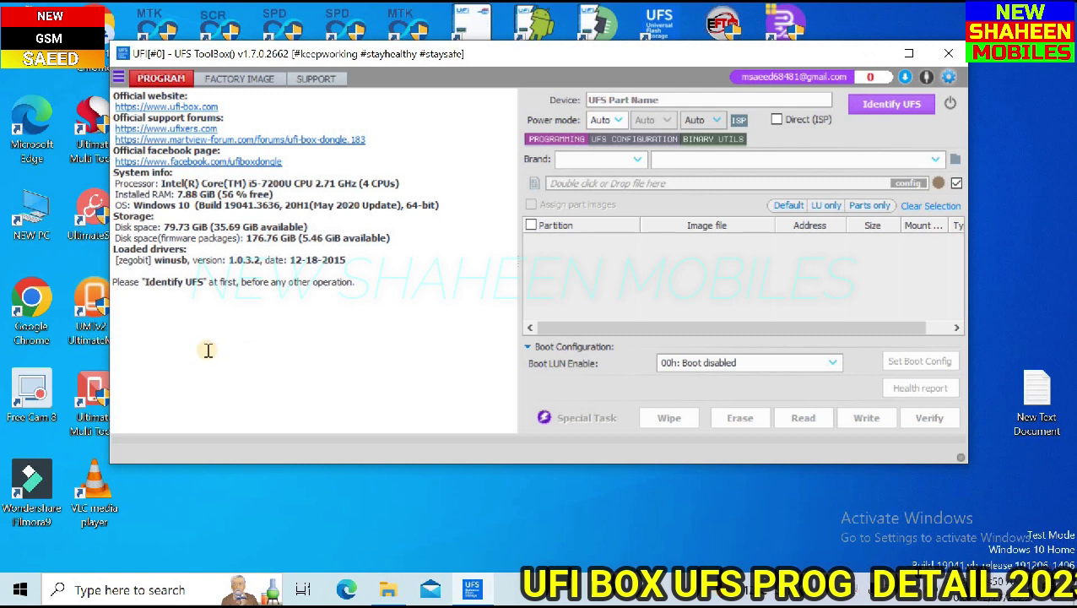
click(777, 121)
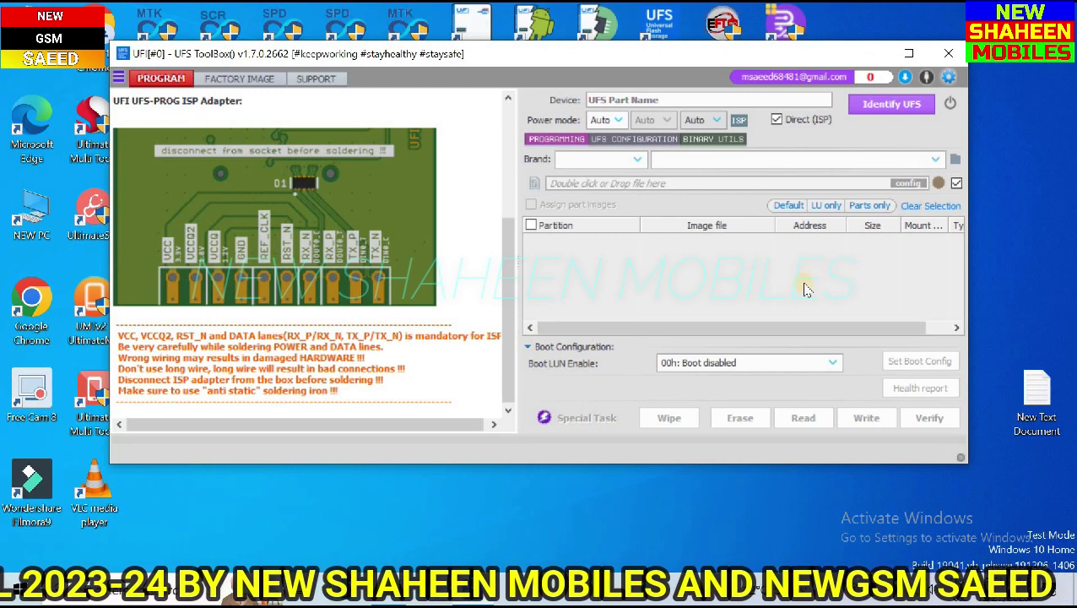
Examine the UFS configuration options and the LUN To Grow choices, and turn Direct (ISP) mode off
click(616, 142)
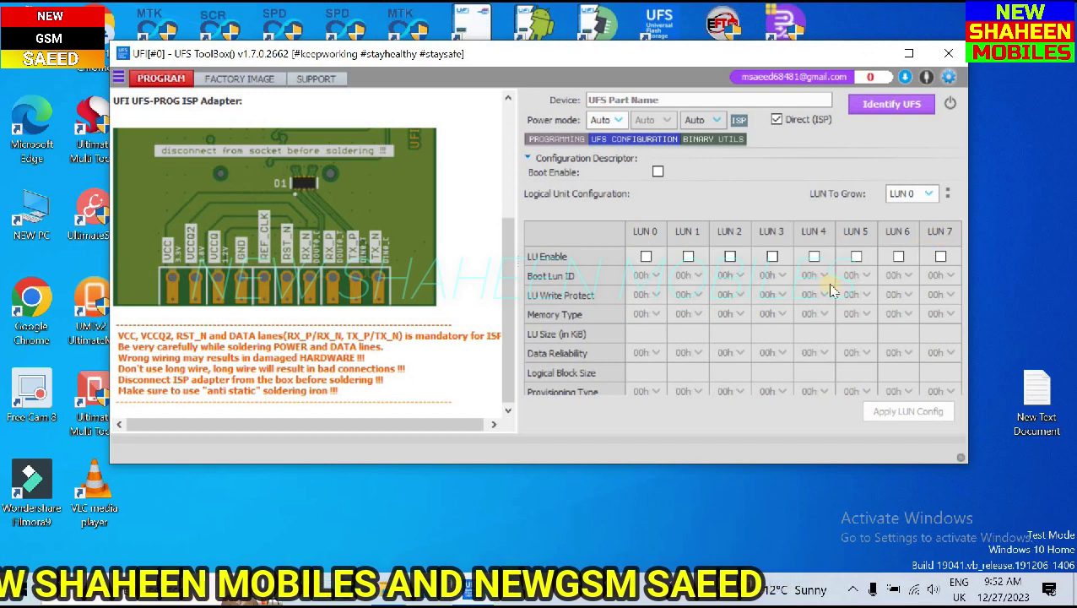
click(930, 194)
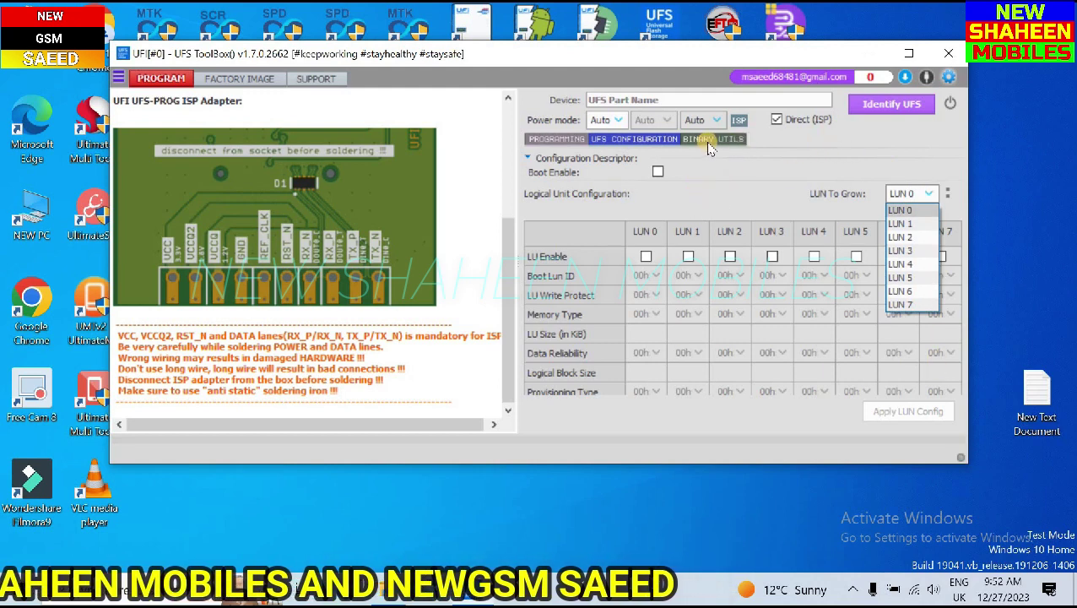
click(737, 188)
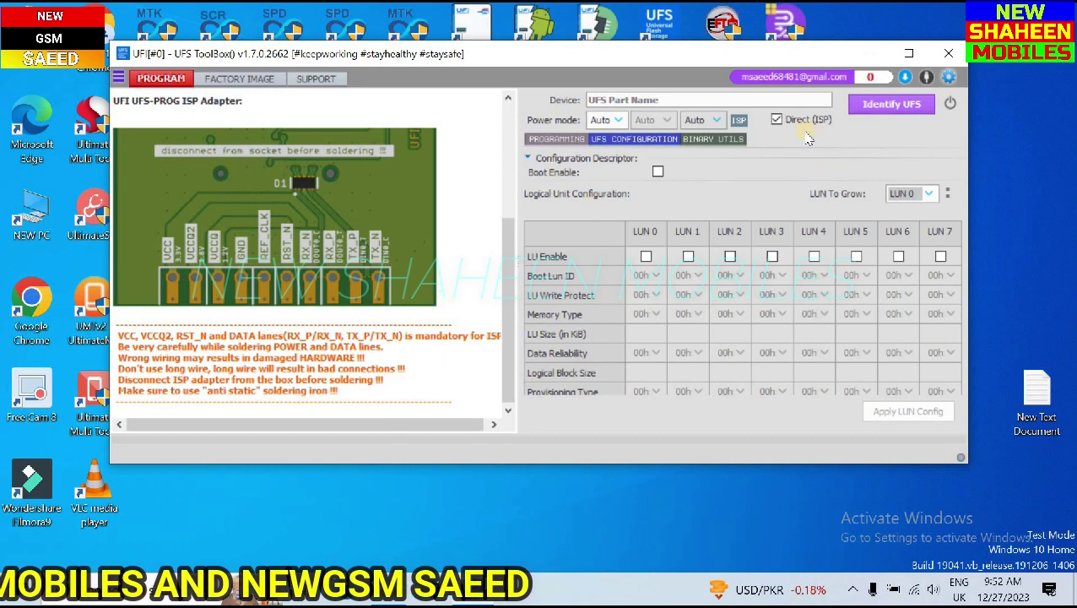
click(778, 123)
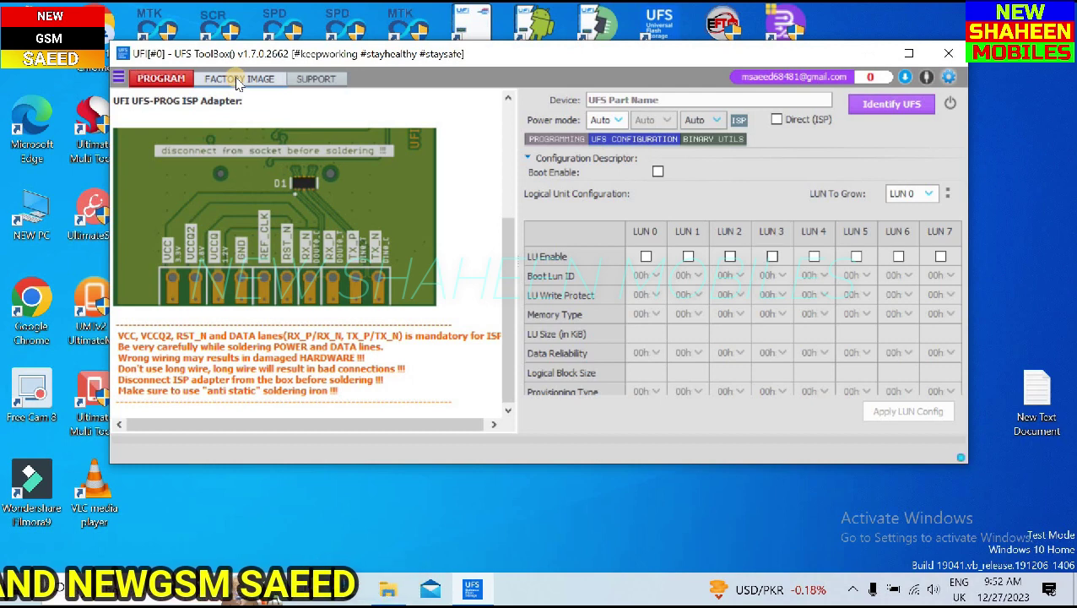
Switch to factory image flashing and set the vendor platform to MediaTek
click(238, 79)
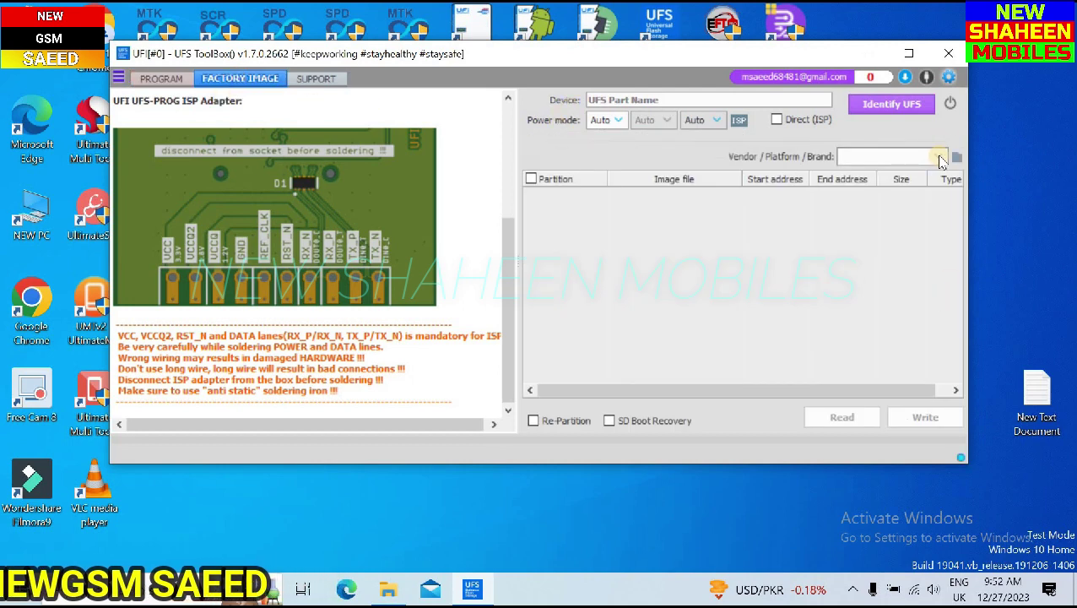
click(938, 157)
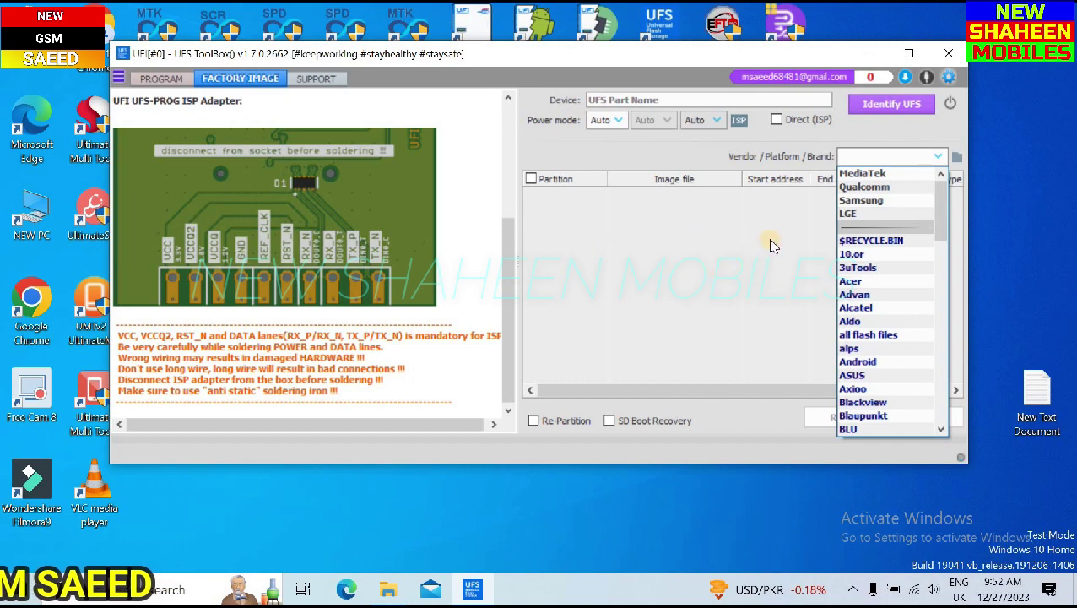
click(890, 157)
click(941, 158)
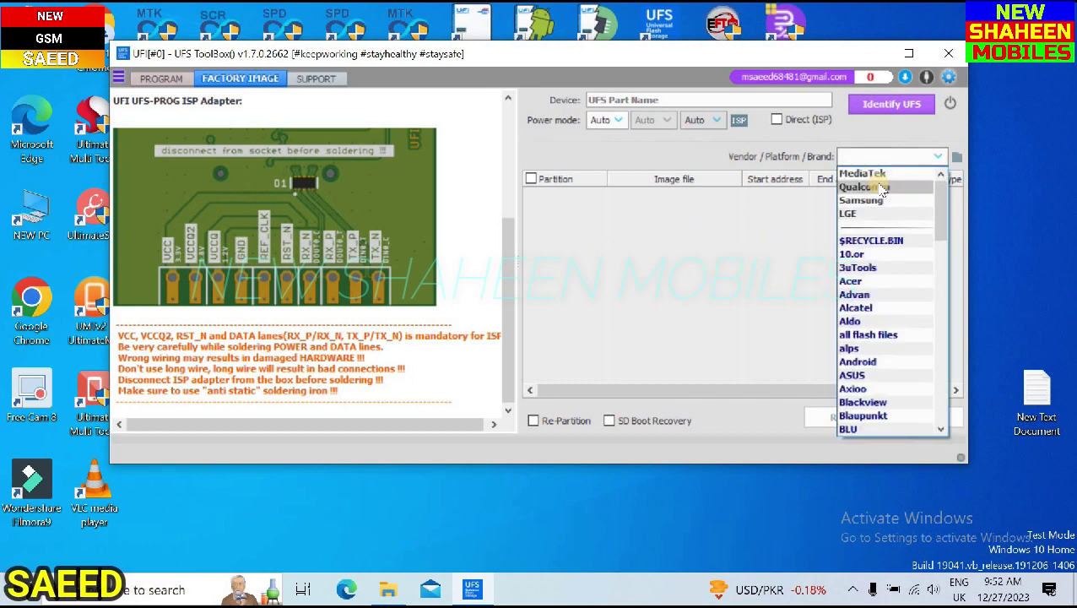
click(879, 172)
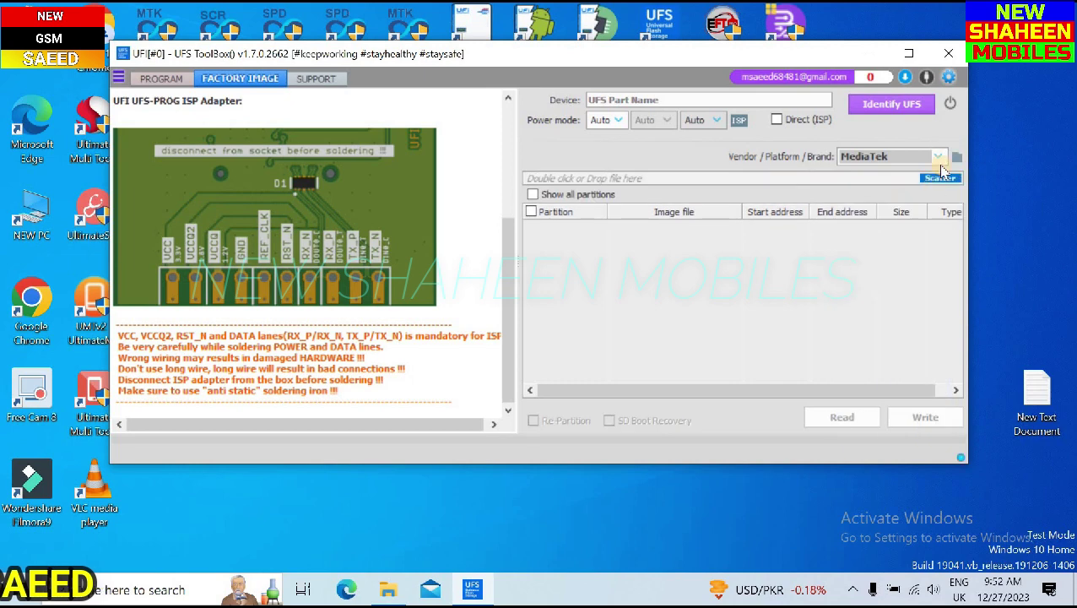
Try the Qualcomm and Samsung vendor platforms and look through the remaining brands
click(938, 157)
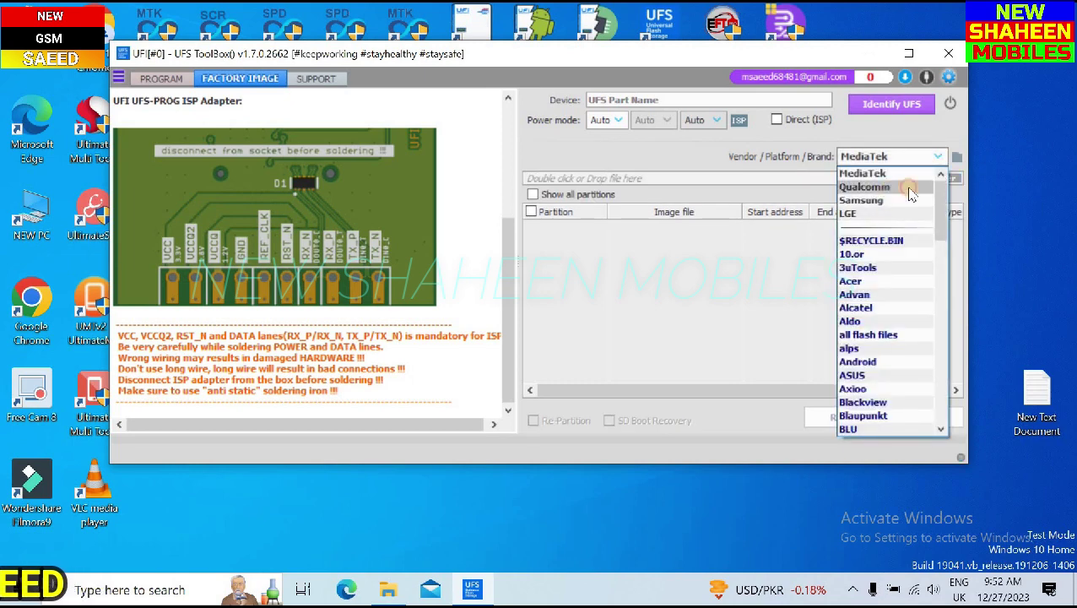
click(911, 186)
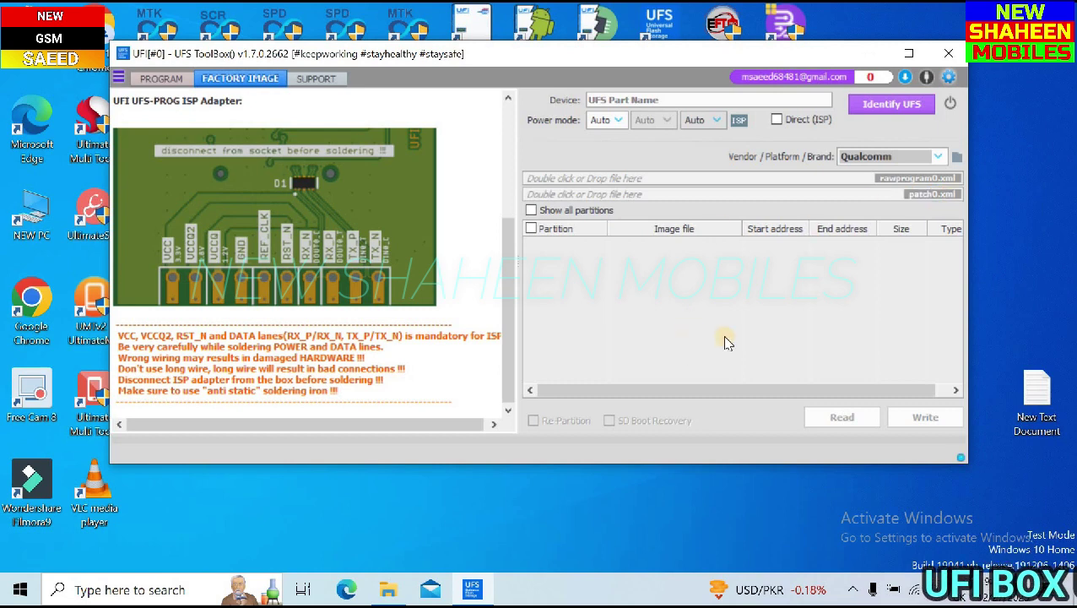
click(937, 157)
click(903, 190)
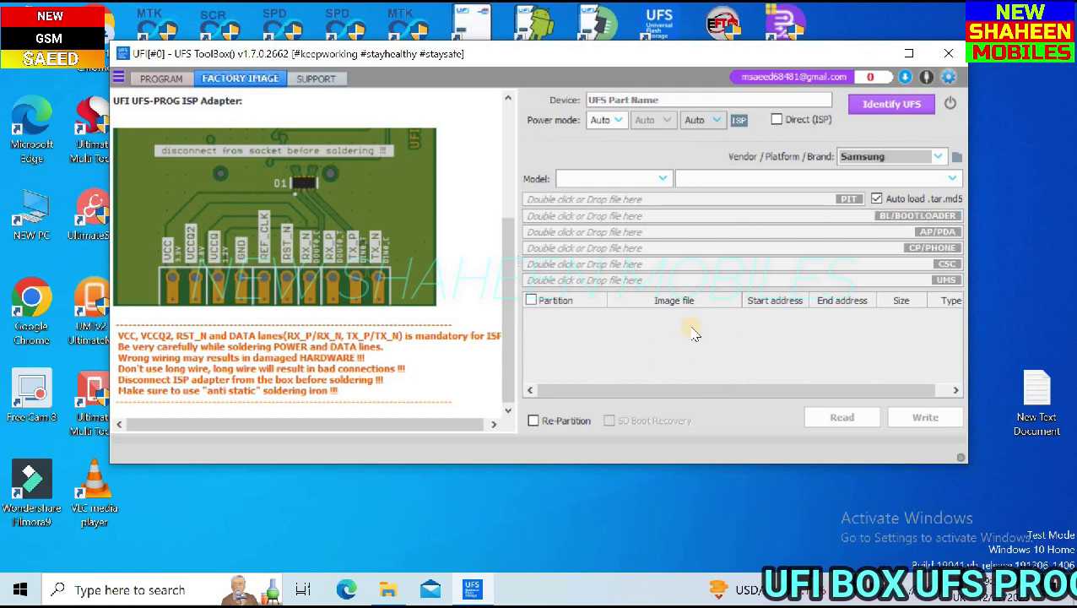
click(936, 156)
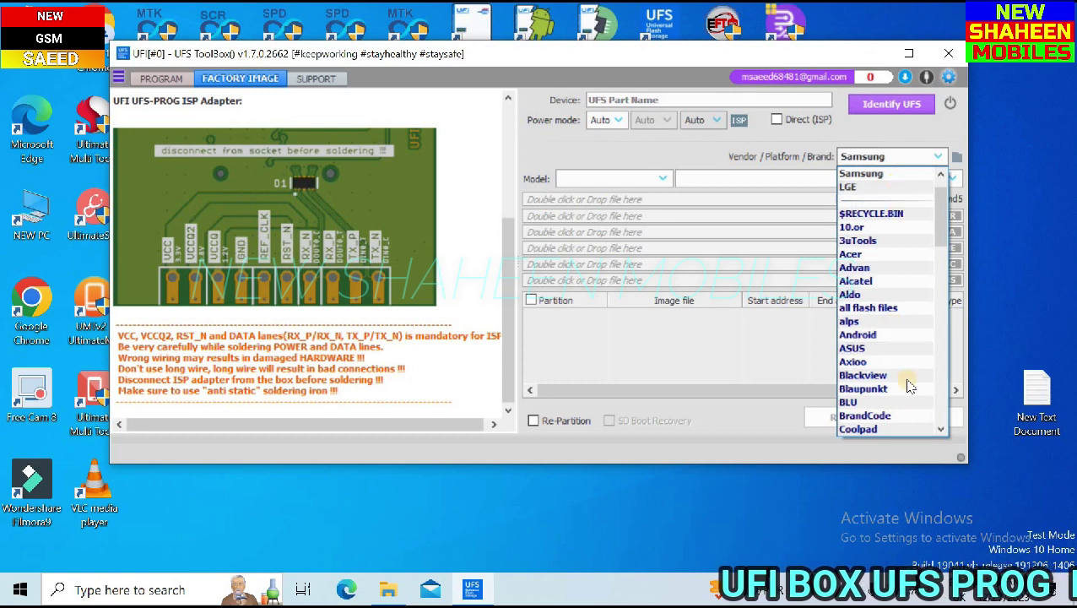
click(729, 355)
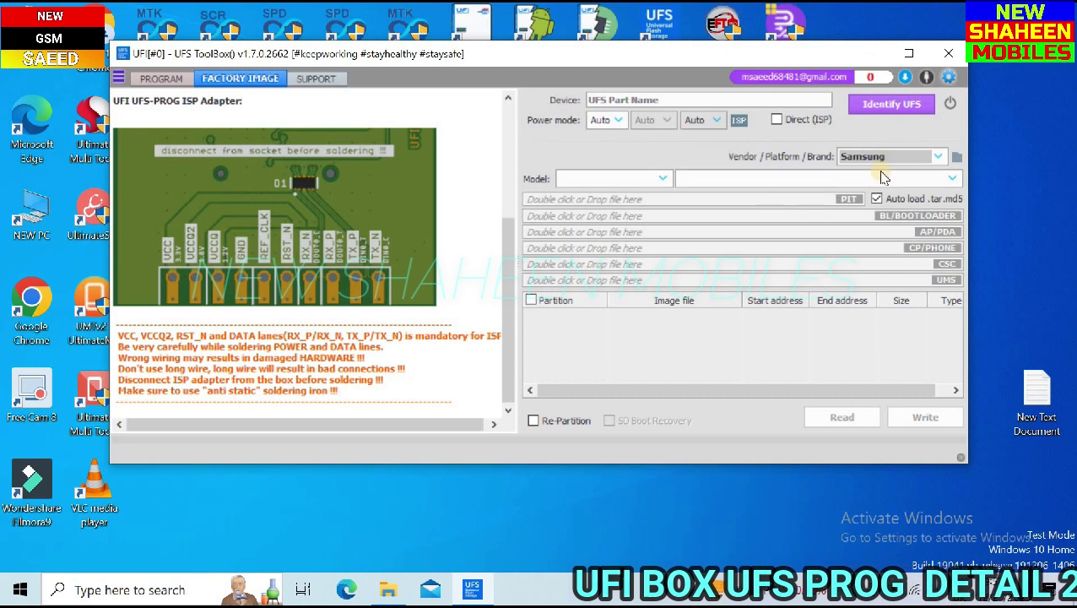
Set the vendor platform of the factory image to Qualcomm
click(935, 157)
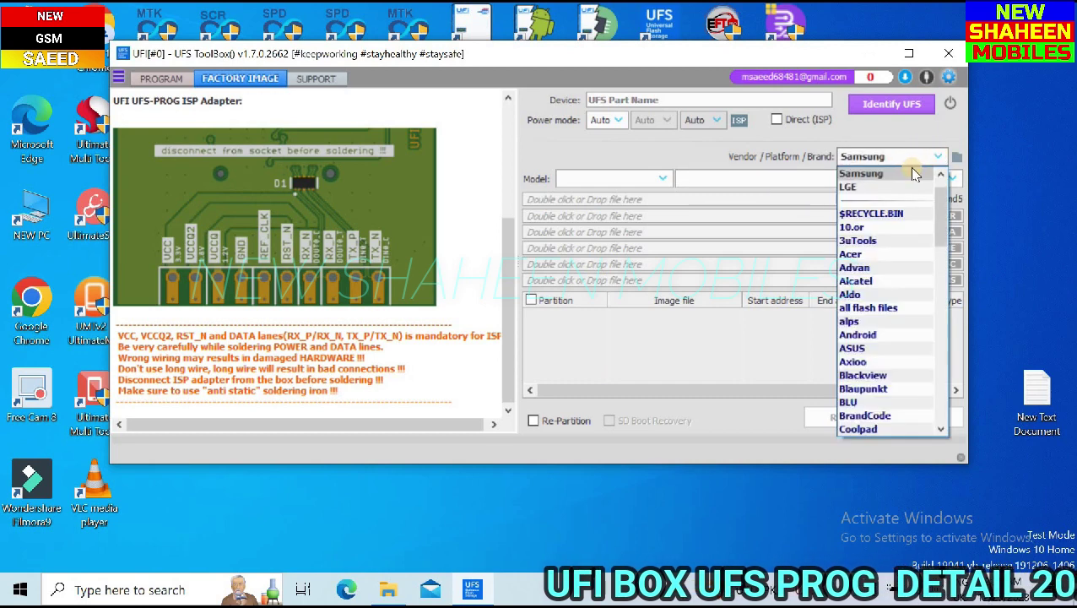
scroll(903, 190, up, 1)
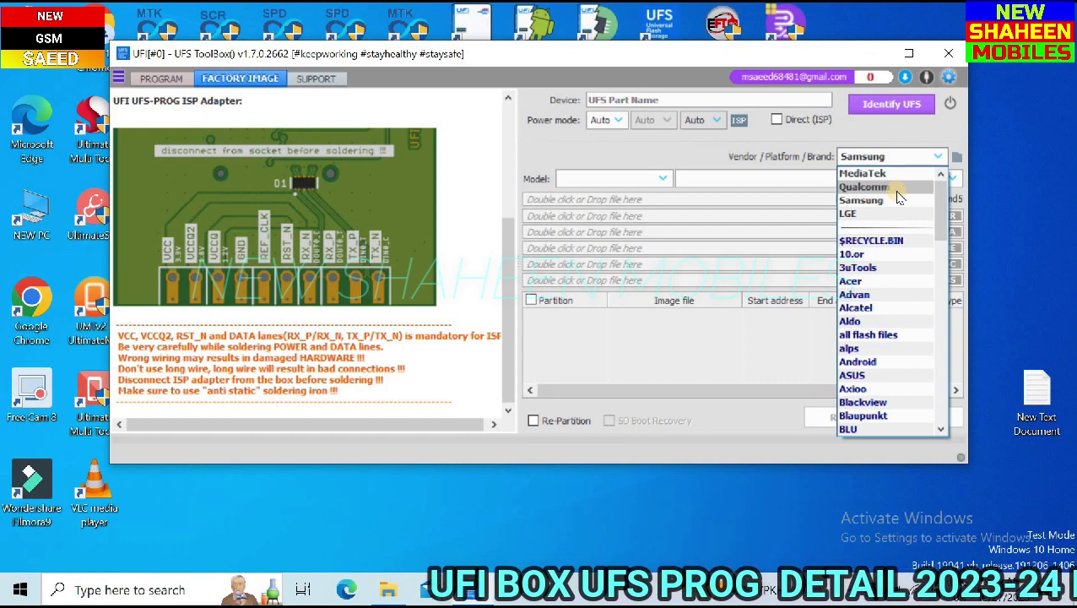
click(898, 187)
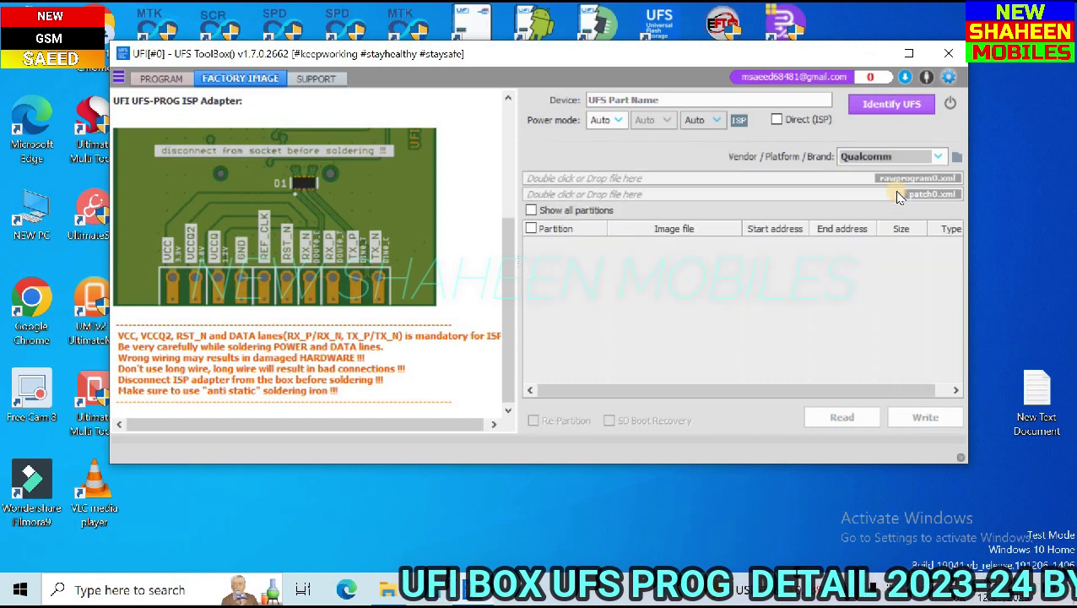
Start choosing the rawprogram0.xml file and browse the E: drive to the Extracted folder of the CPH1853_11_A.18_181119_0a25348c firmware
double_click(573, 181)
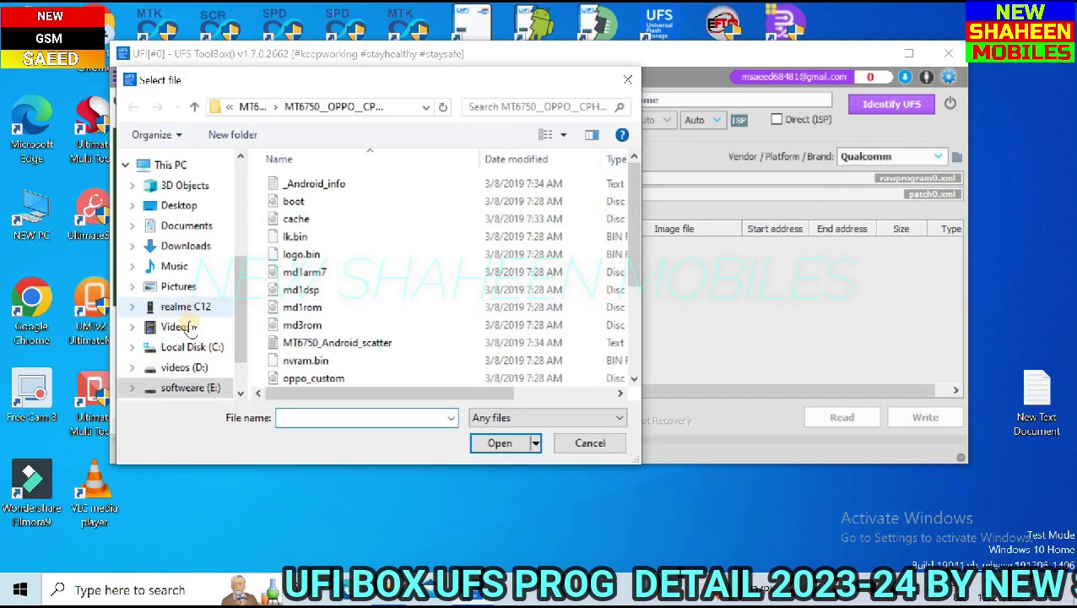
click(180, 170)
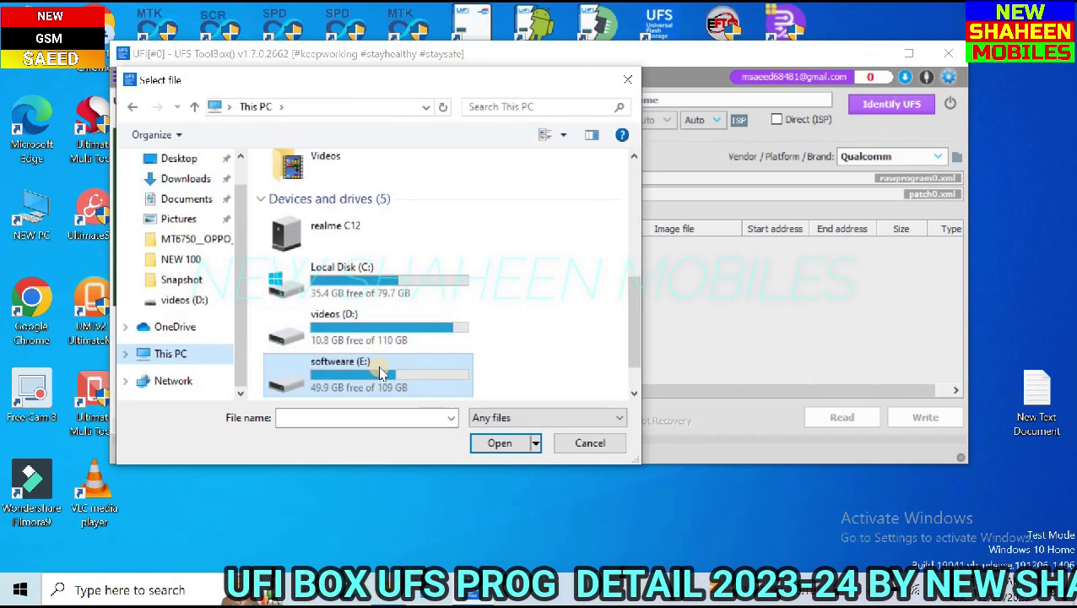
scroll(381, 373, down, 1)
double_click(384, 328)
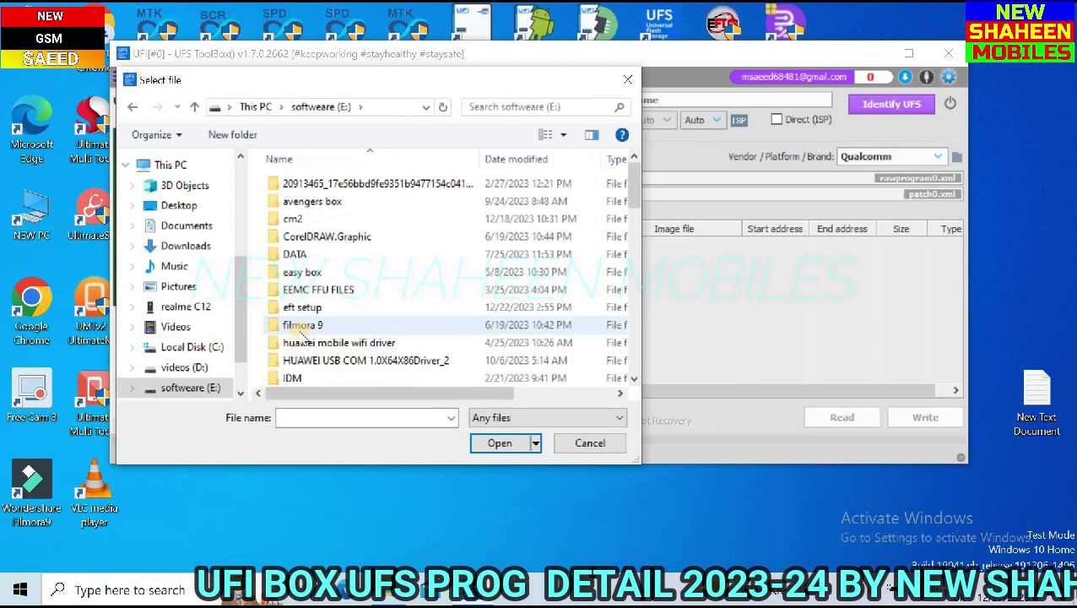
scroll(361, 346, down, 4)
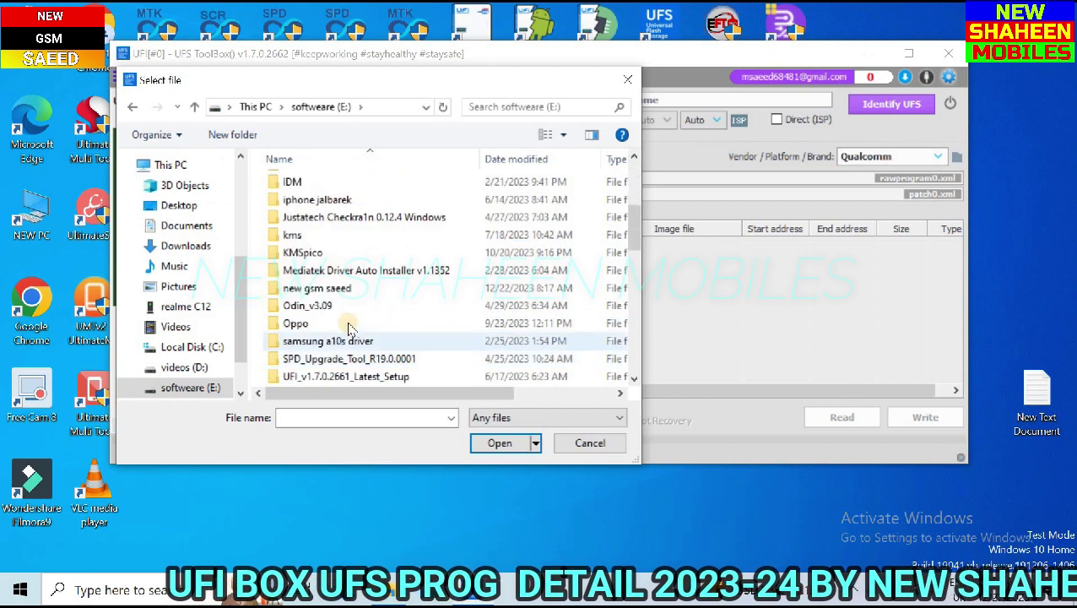
double_click(339, 288)
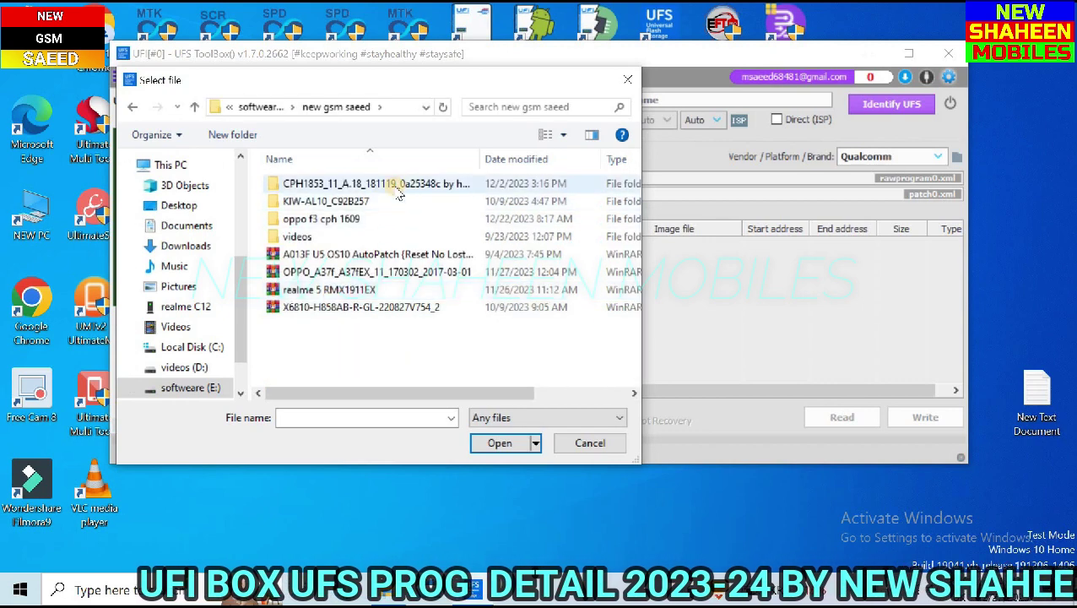
double_click(397, 187)
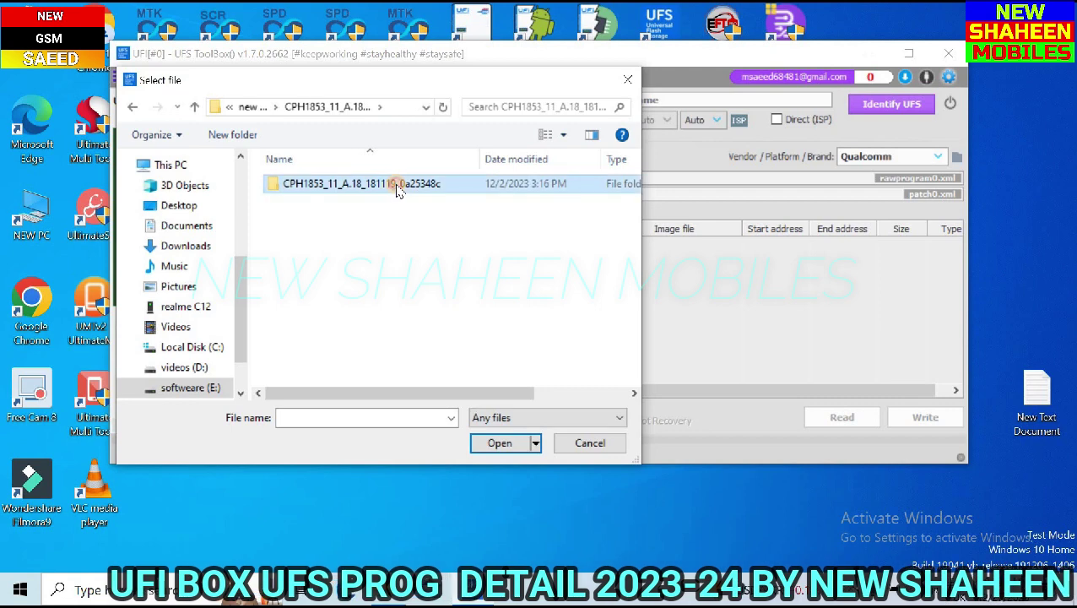
double_click(396, 187)
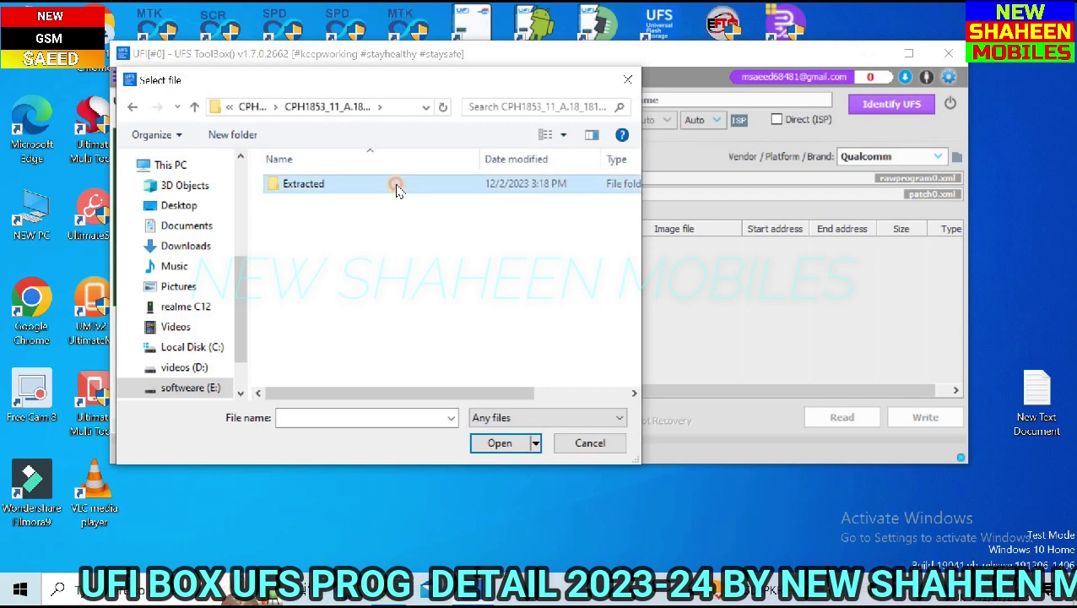
double_click(396, 185)
Load the rawprogram0 file from the Extracted folder as the Qualcomm partition layout
scroll(394, 305, down, 3)
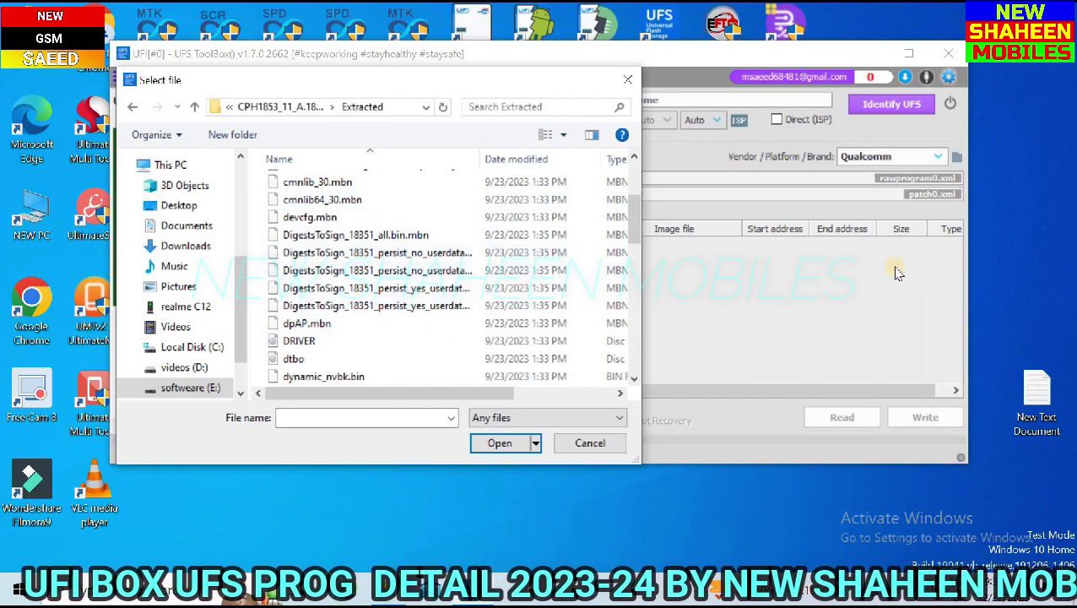
scroll(372, 306, down, 2)
scroll(372, 307, down, 4)
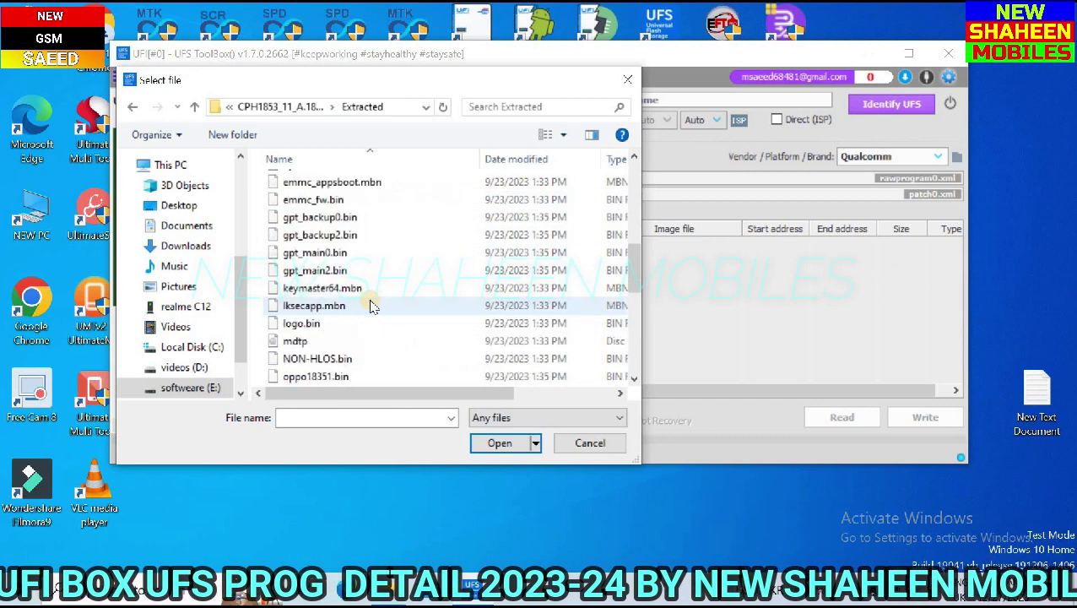
scroll(375, 306, down, 2)
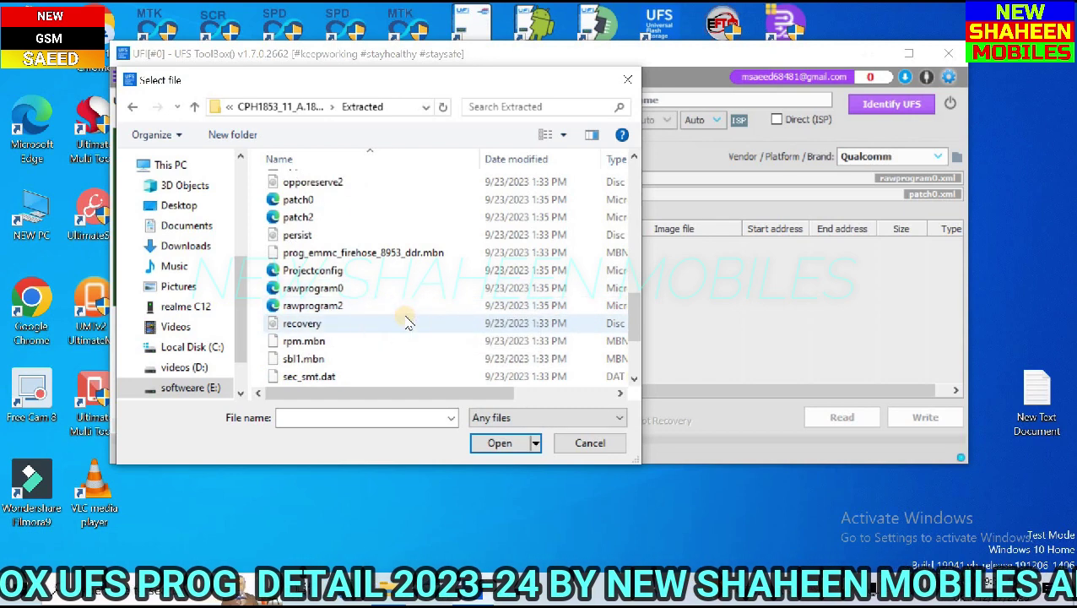
scroll(406, 320, up, 1)
scroll(406, 319, up, 1)
scroll(406, 320, down, 5)
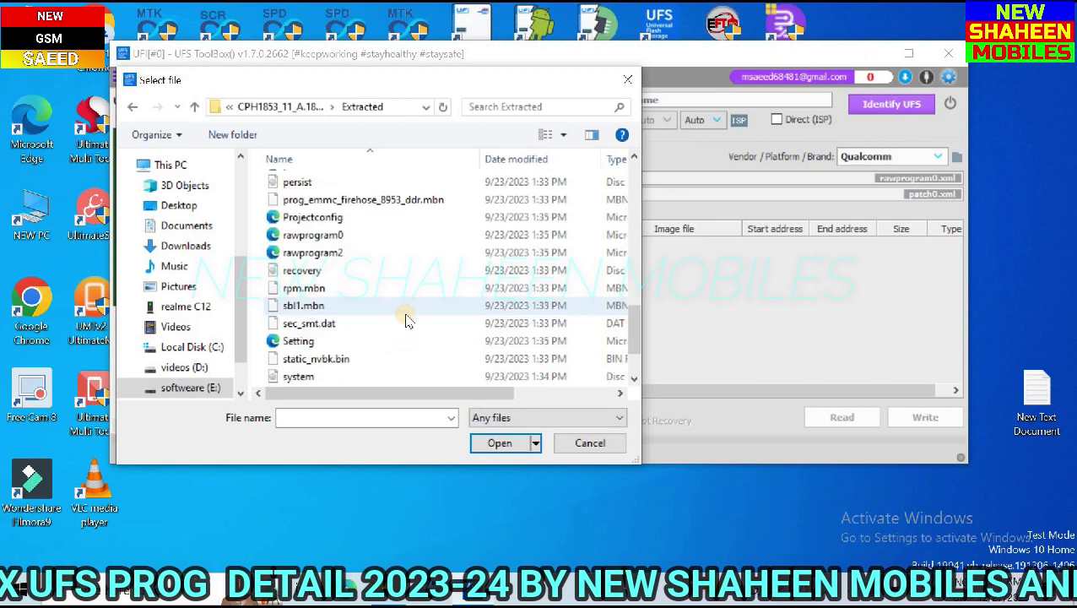
scroll(406, 321, up, 5)
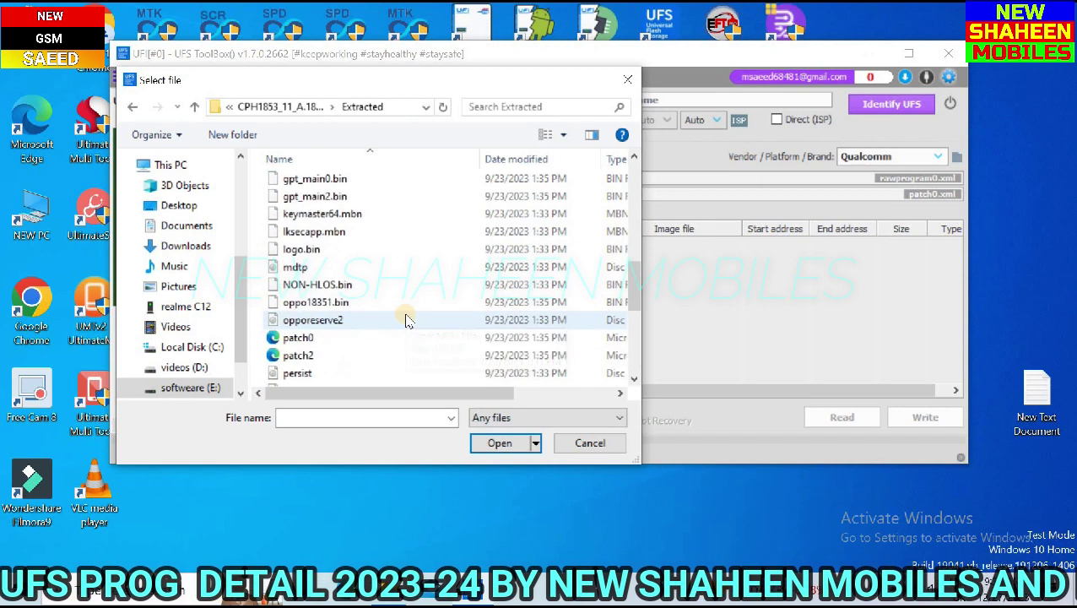
scroll(406, 321, down, 1)
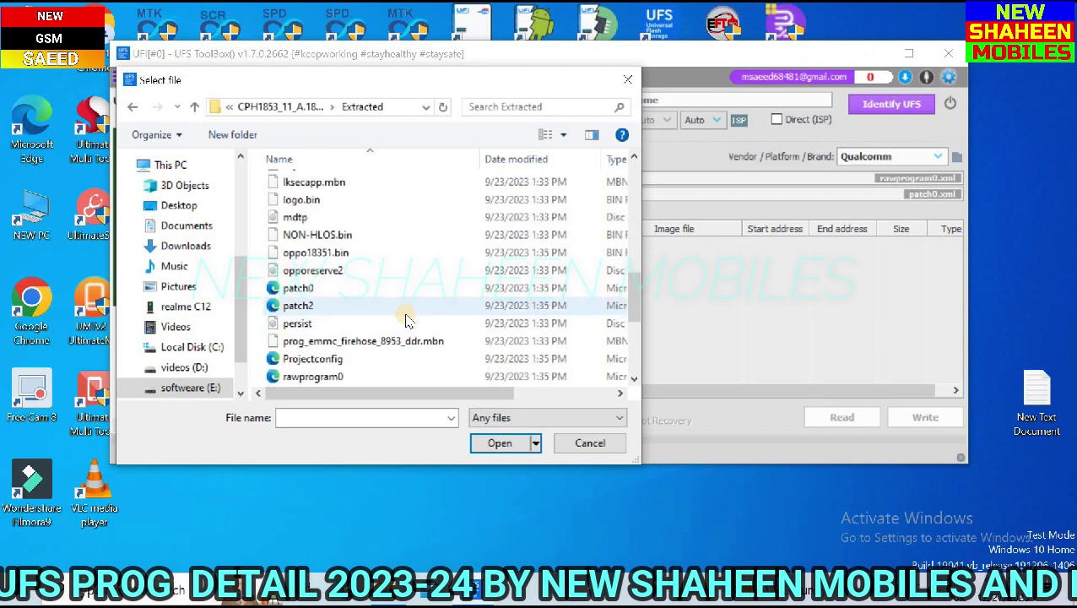
click(297, 378)
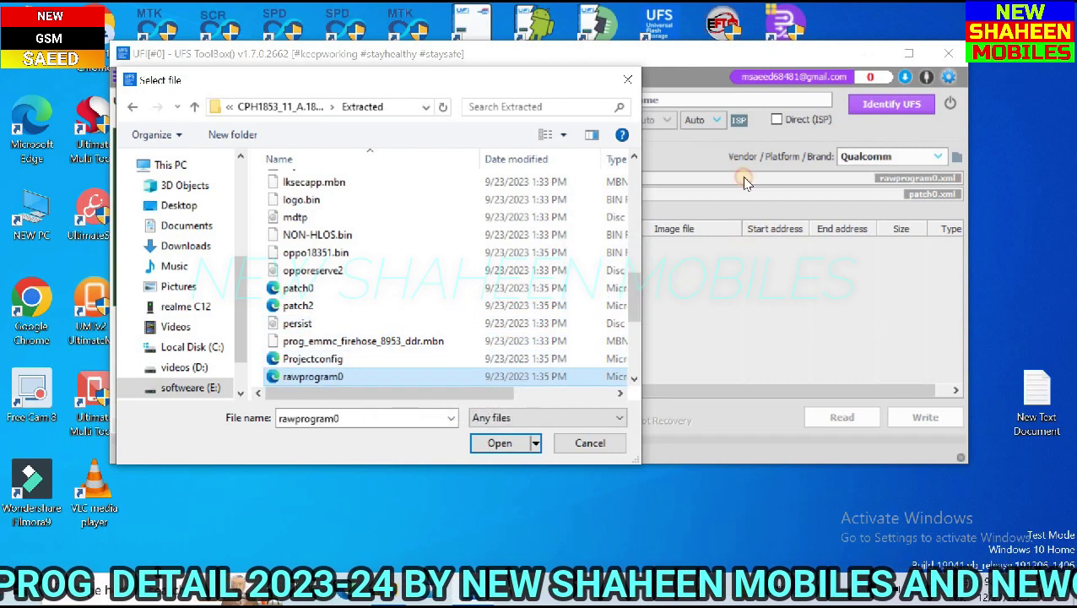
click(499, 451)
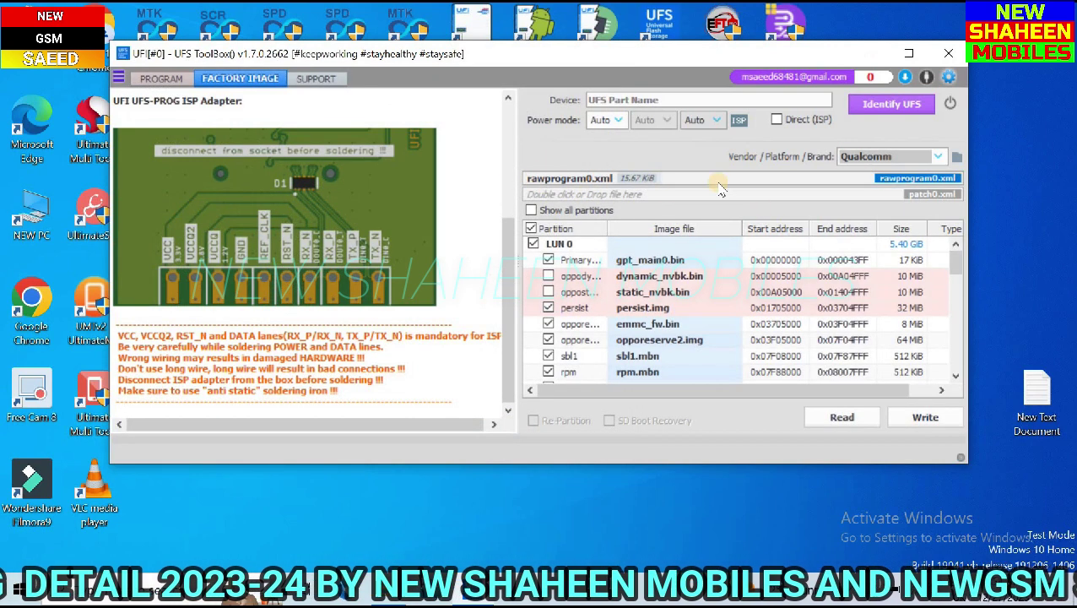
Load the patch0 file from the Extracted folder as the Qualcomm patch file and check the partition list through LUN 1
scroll(772, 314, down, 5)
scroll(772, 313, down, 5)
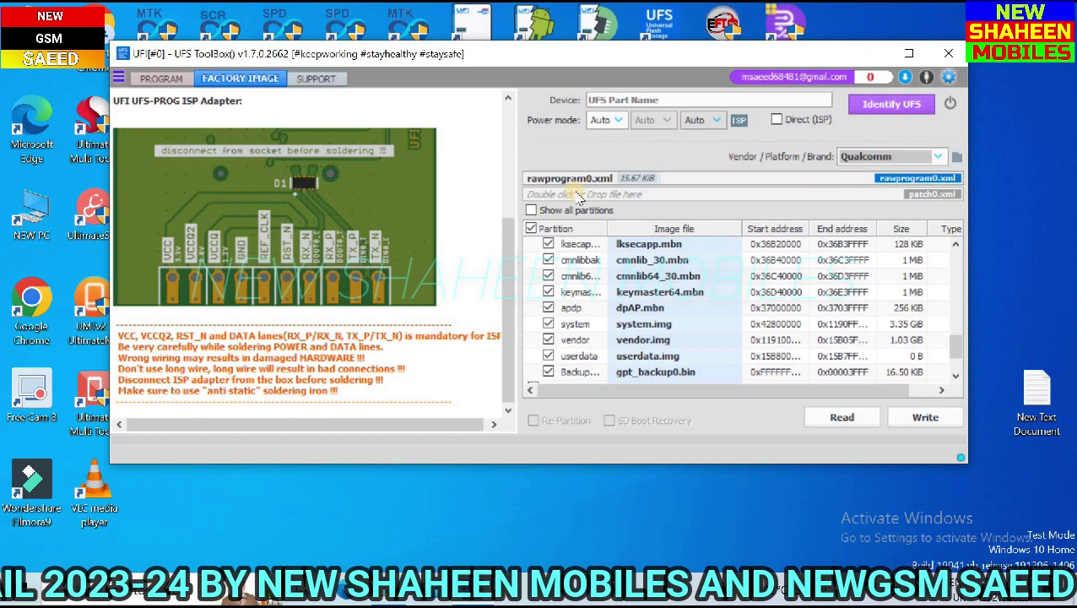
click(920, 196)
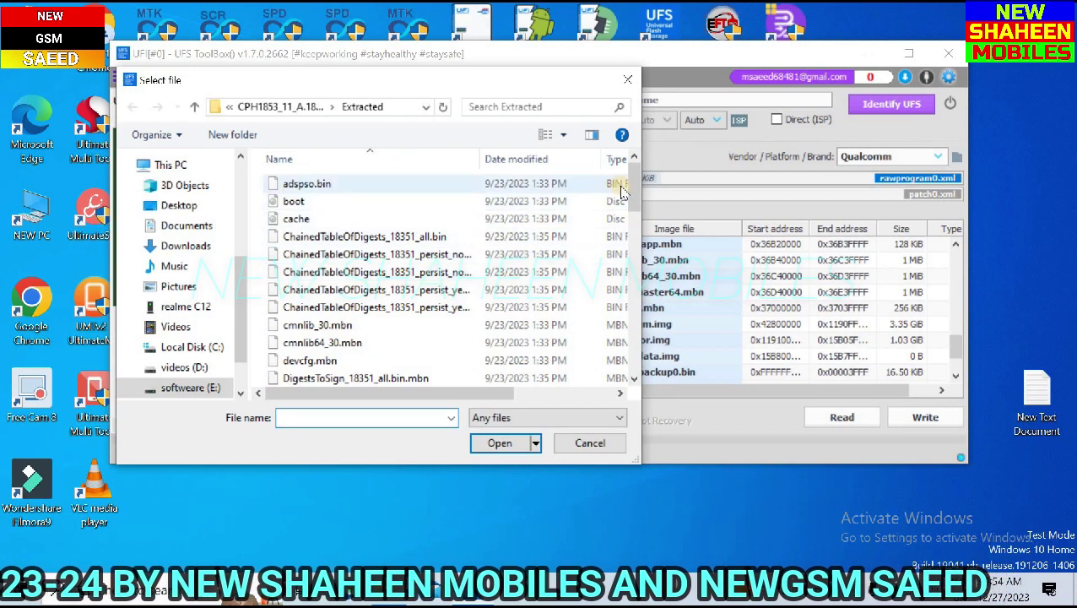
drag(633, 192, 654, 295)
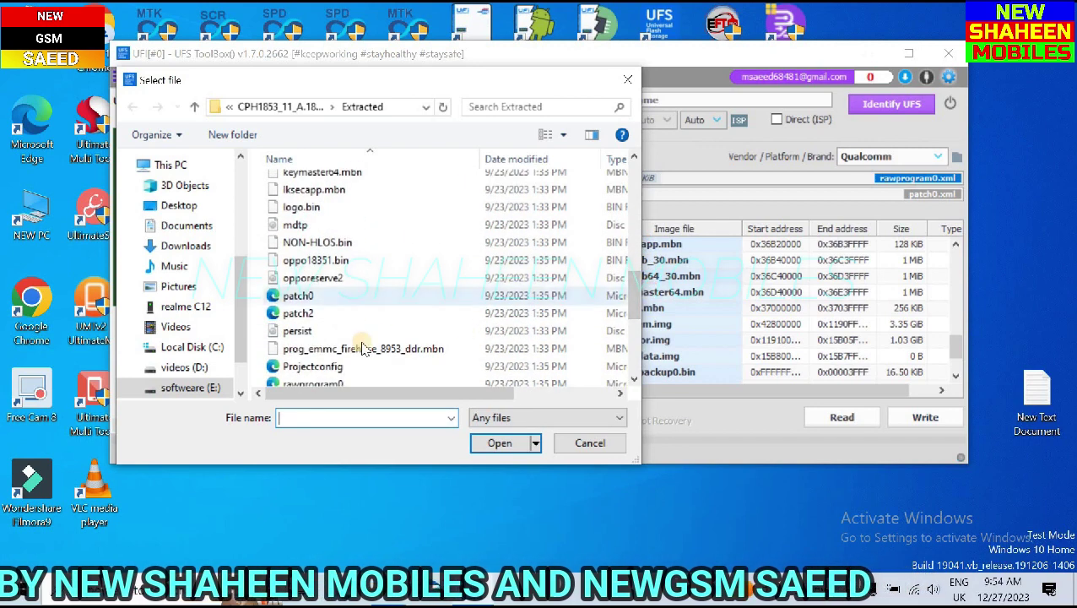
click(297, 296)
click(499, 442)
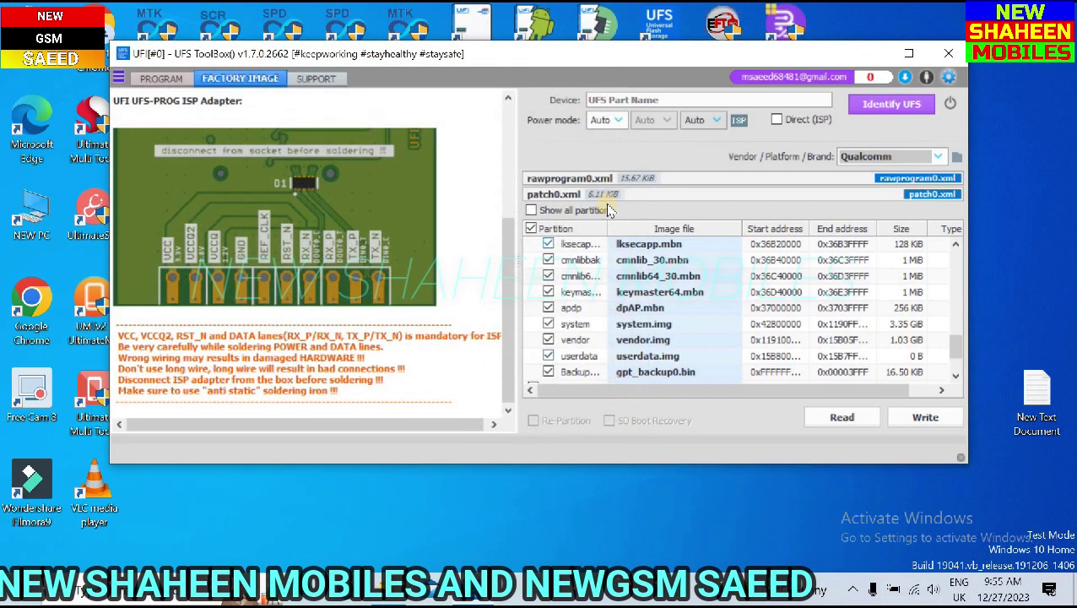
scroll(774, 308, down, 2)
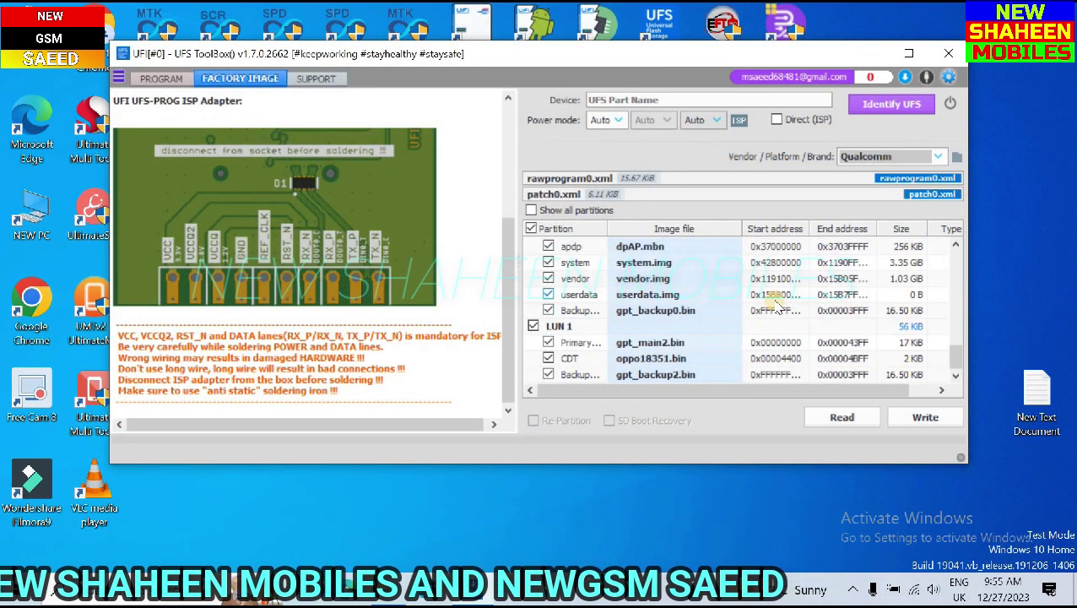
scroll(775, 309, up, 5)
scroll(781, 329, down, 5)
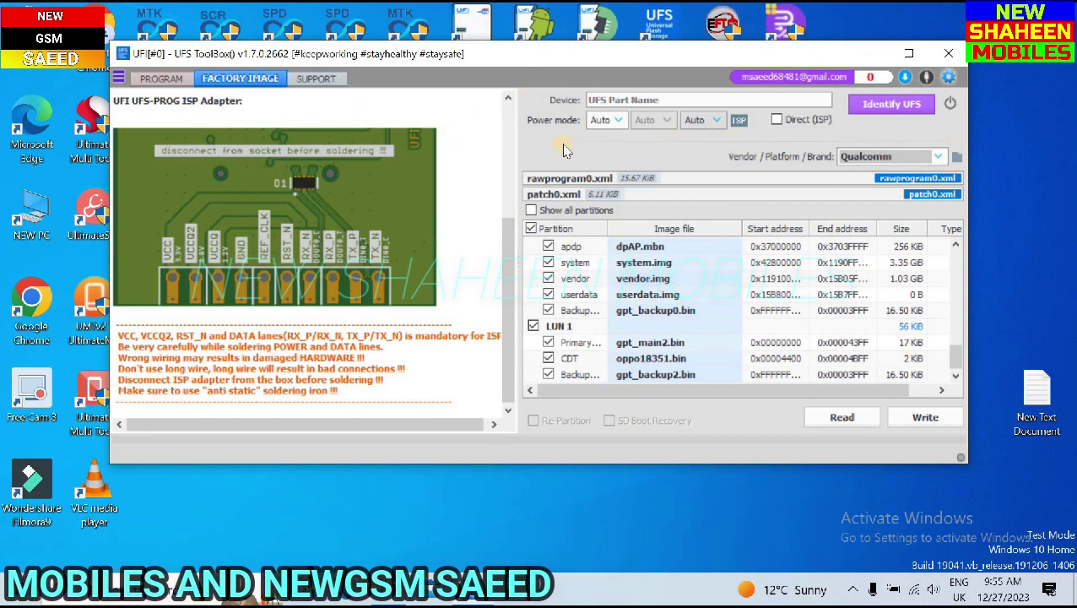
Look through the gear and clock frequency choices of the power mode, leaving both on Auto
click(620, 121)
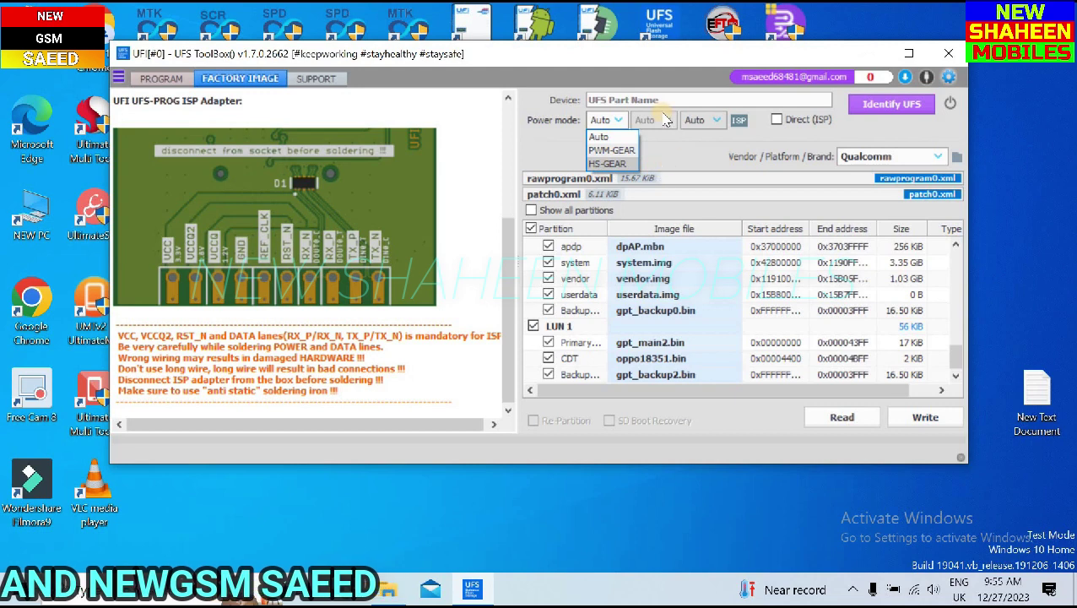
click(665, 144)
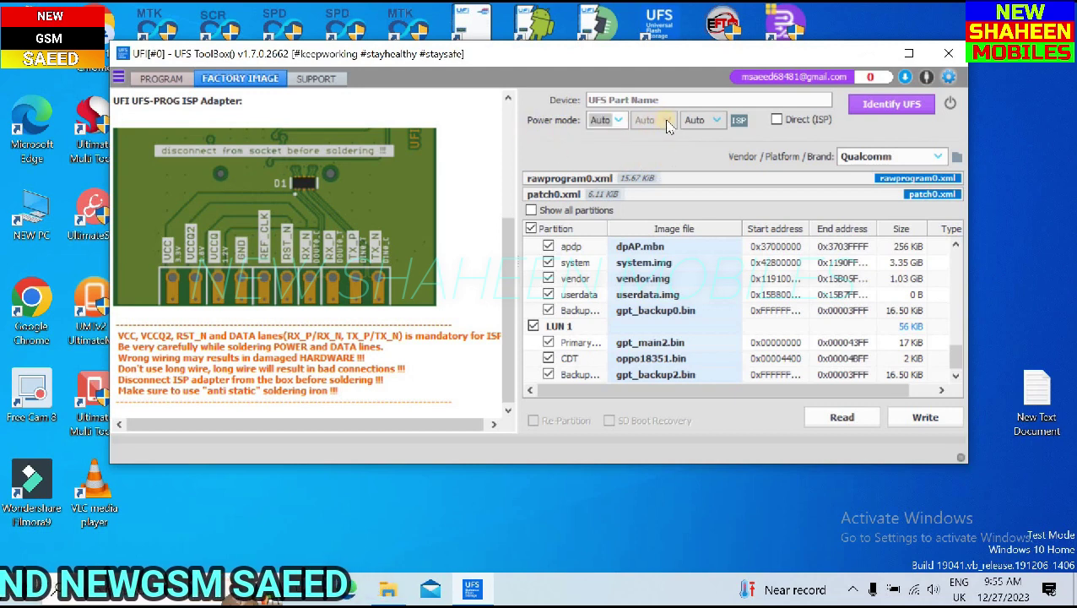
click(719, 124)
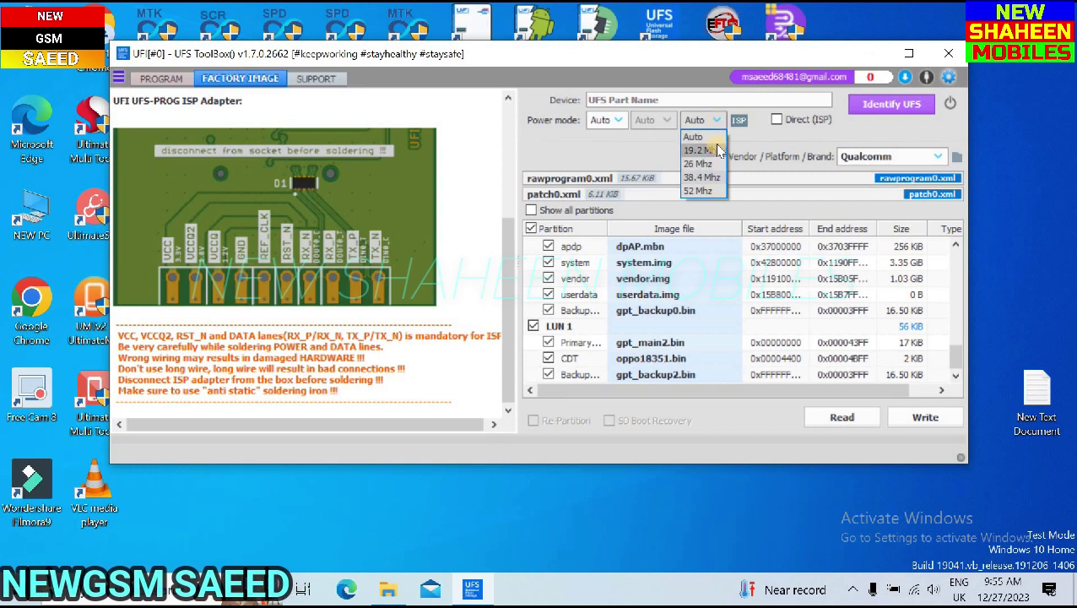
click(638, 151)
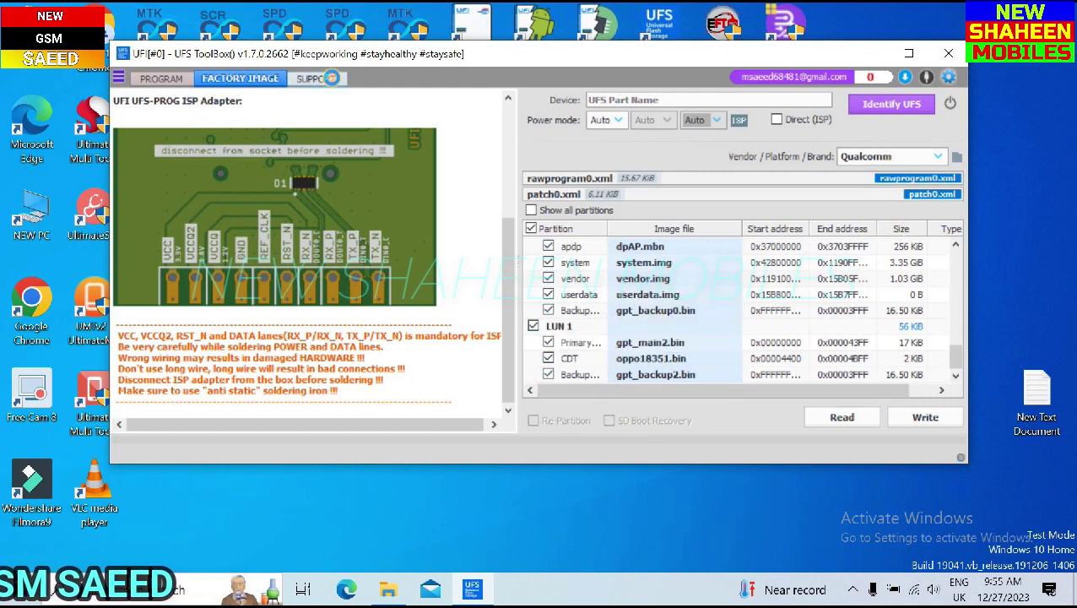
Browse the UFS support files for Oppo, Realme, Samsung and Xiaomi, going through the whole Samsung list
click(329, 78)
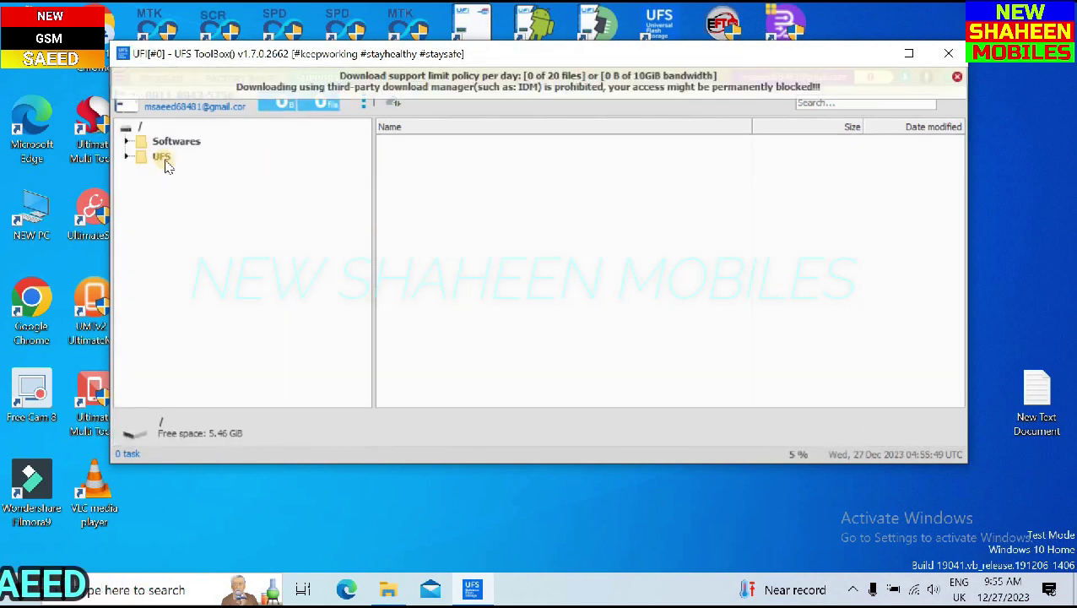
double_click(166, 162)
click(177, 174)
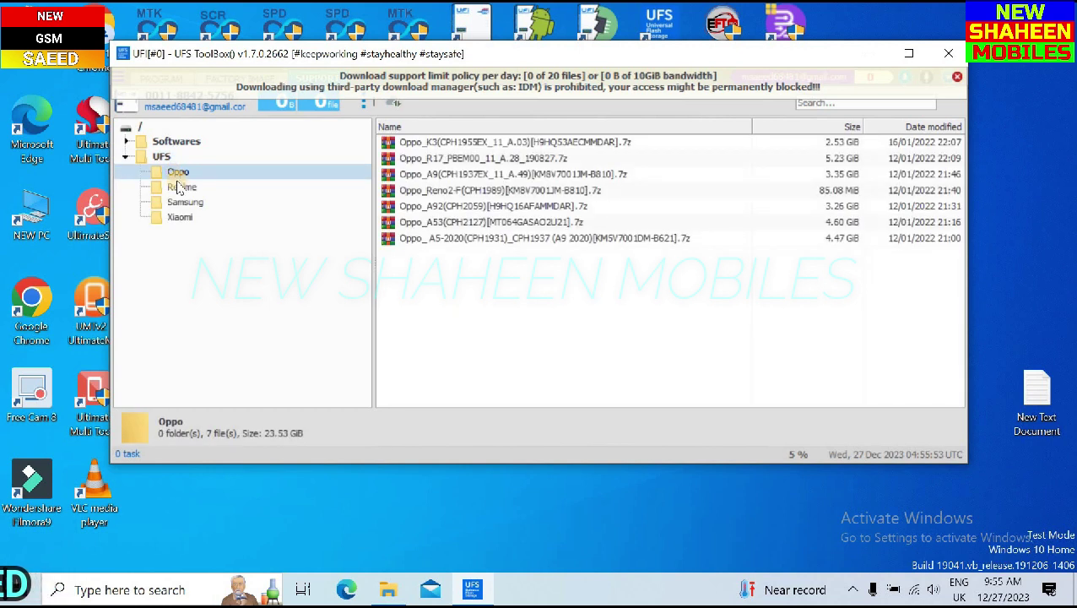
click(181, 187)
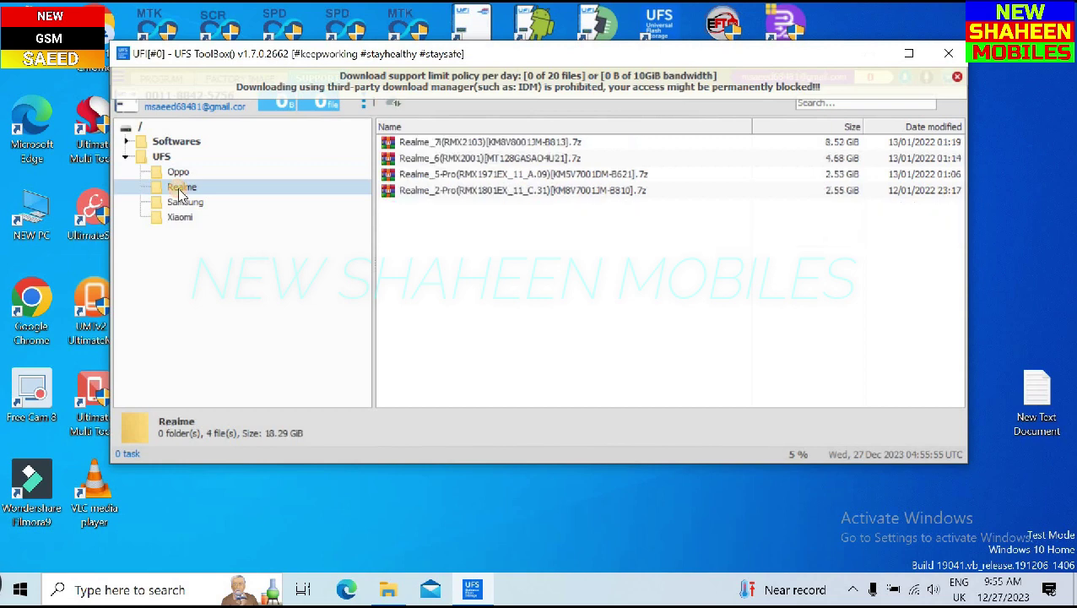
click(189, 204)
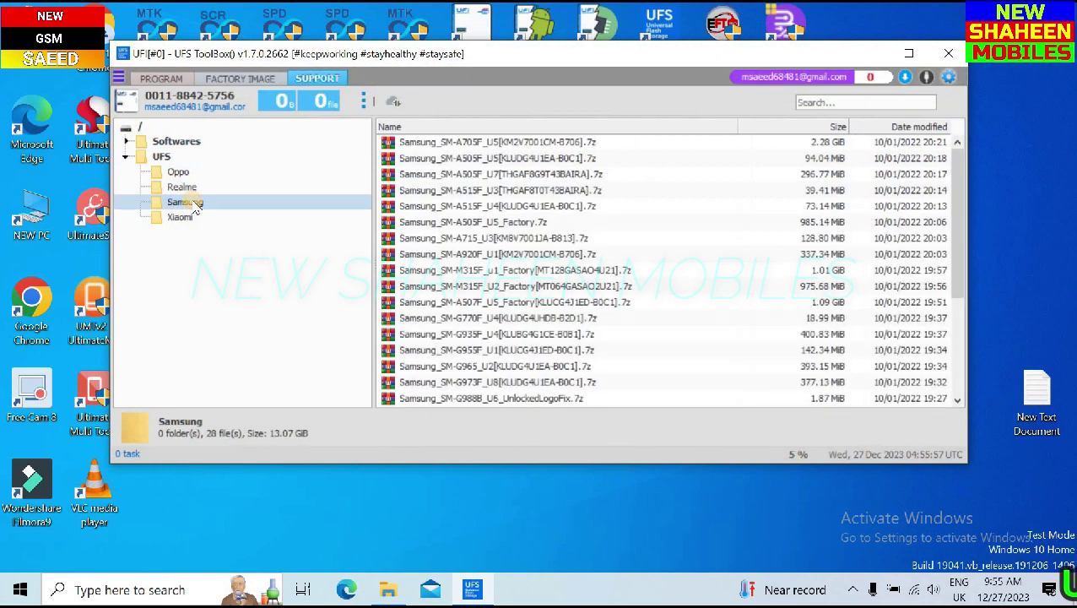
scroll(611, 279, down, 4)
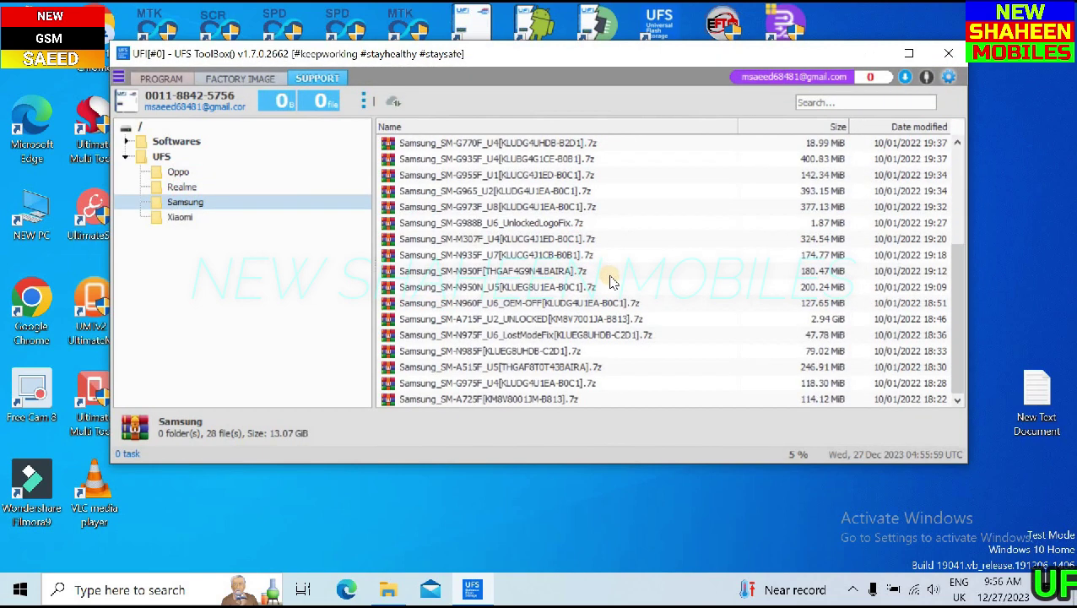
scroll(611, 282, up, 4)
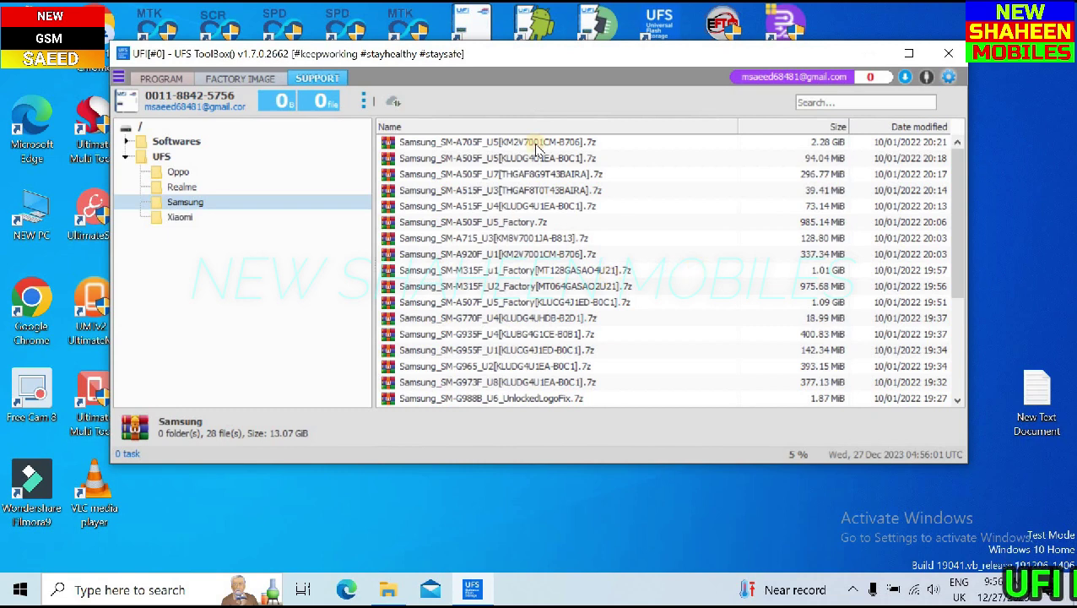
click(179, 218)
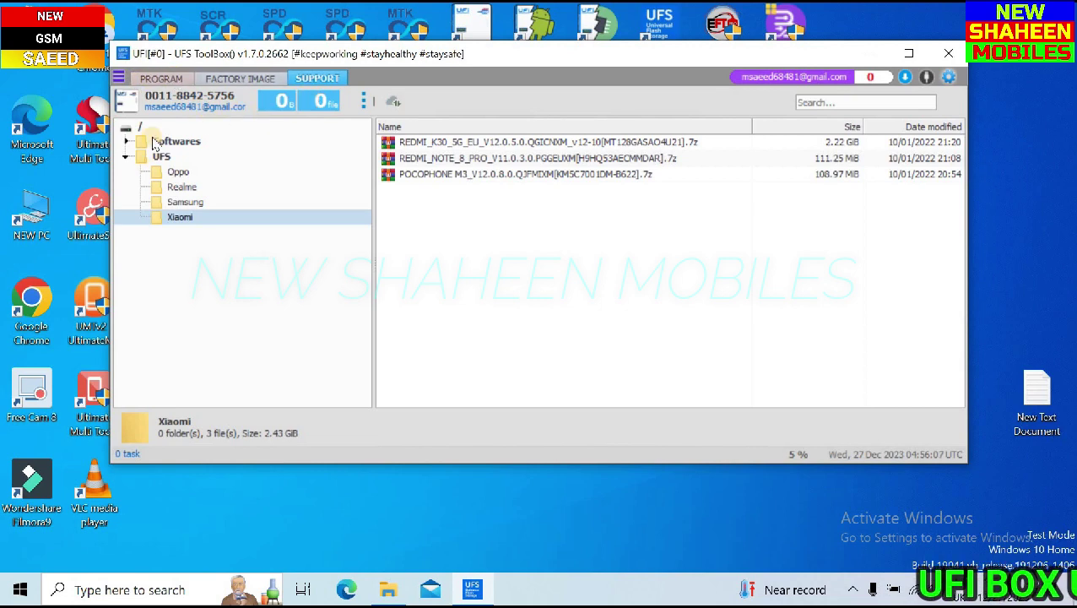
Examine the setup packages and subfolders in the Softwares folder of the support files
double_click(155, 141)
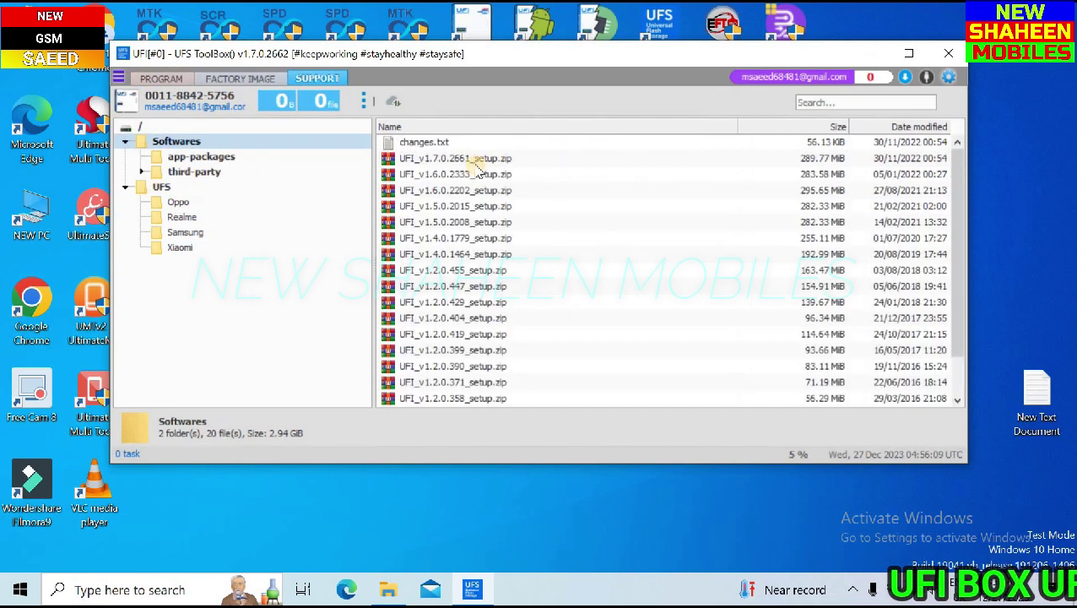
scroll(605, 248, down, 1)
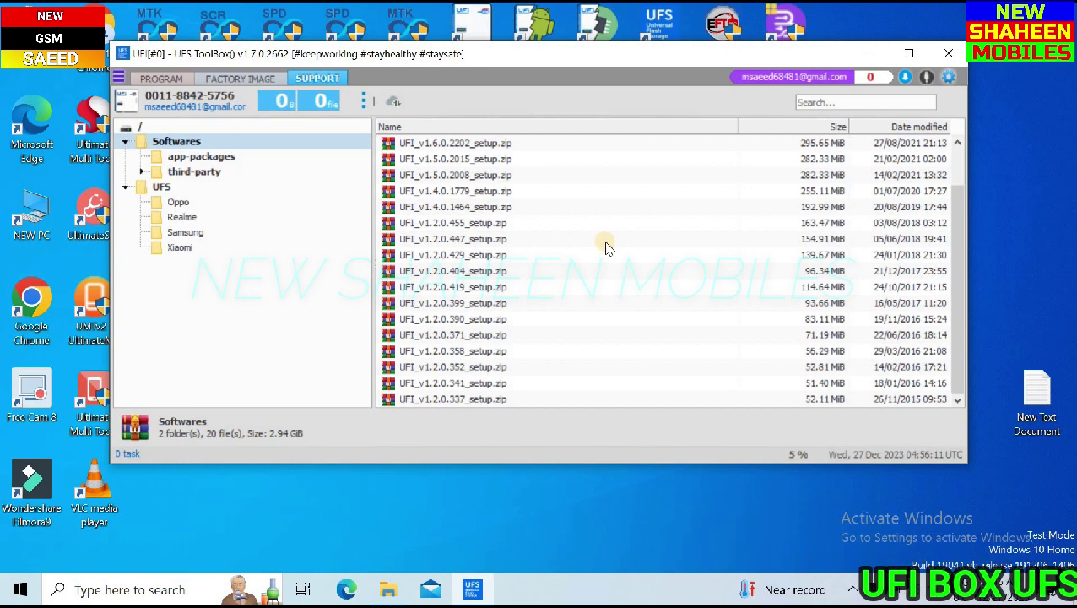
scroll(604, 247, up, 1)
click(125, 141)
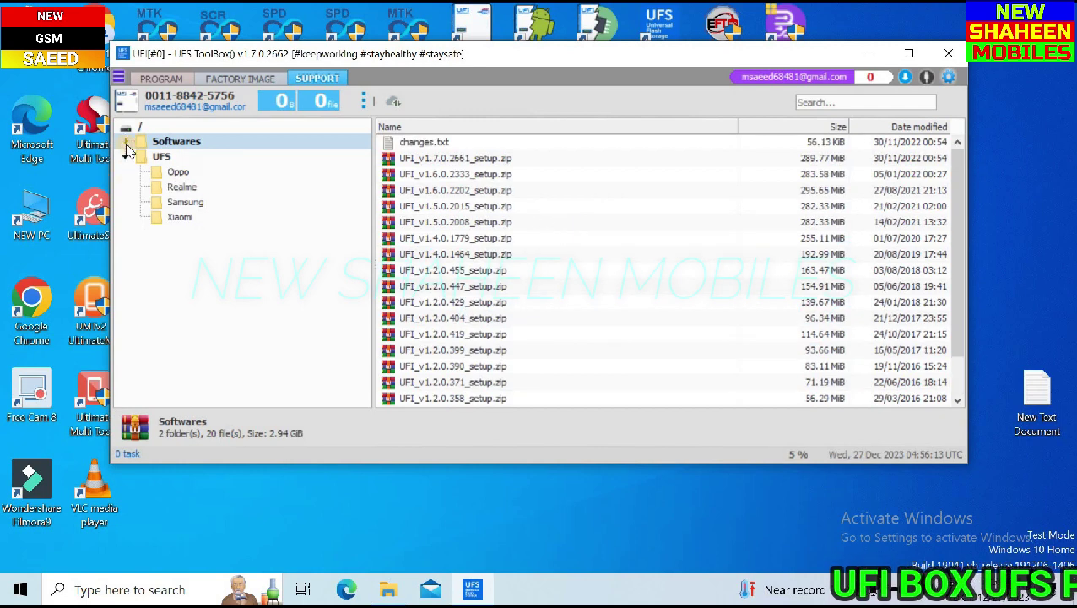
click(126, 143)
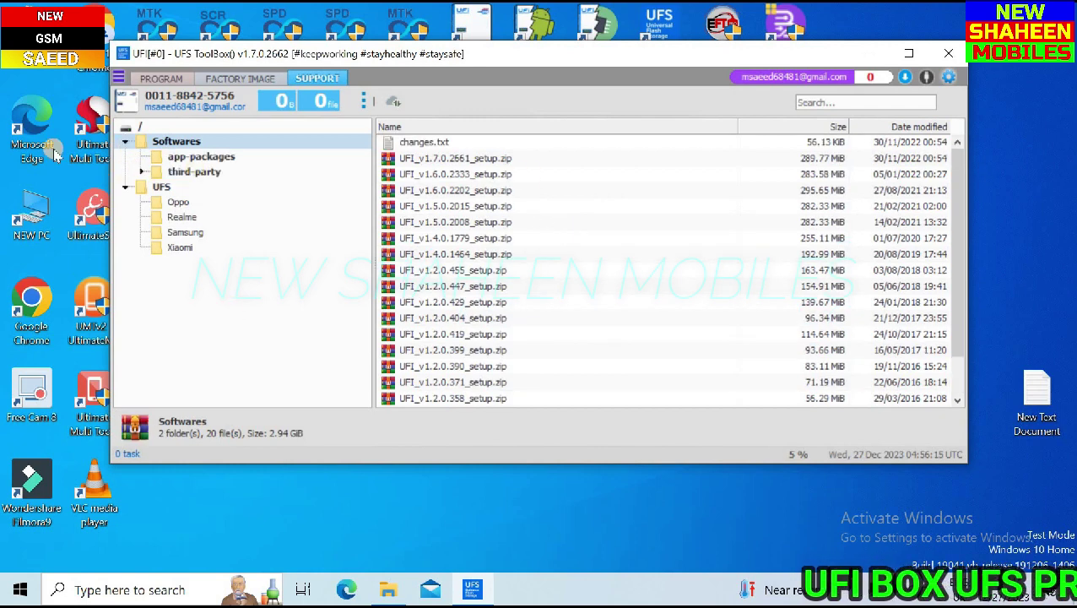
Return to the Programming page of the Program section and identify the connected UFS chip
click(180, 79)
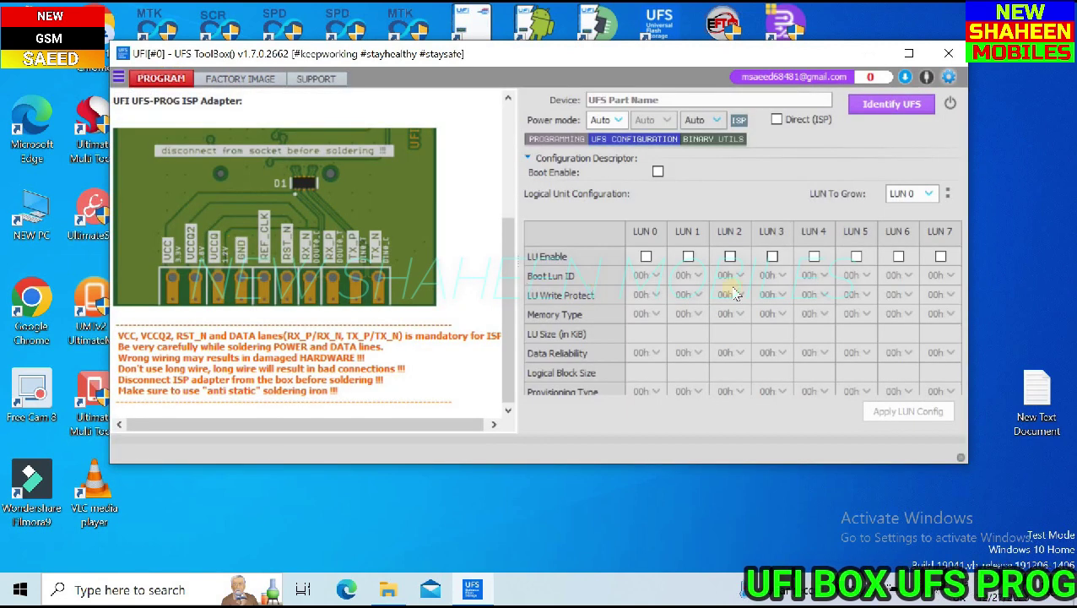
click(557, 139)
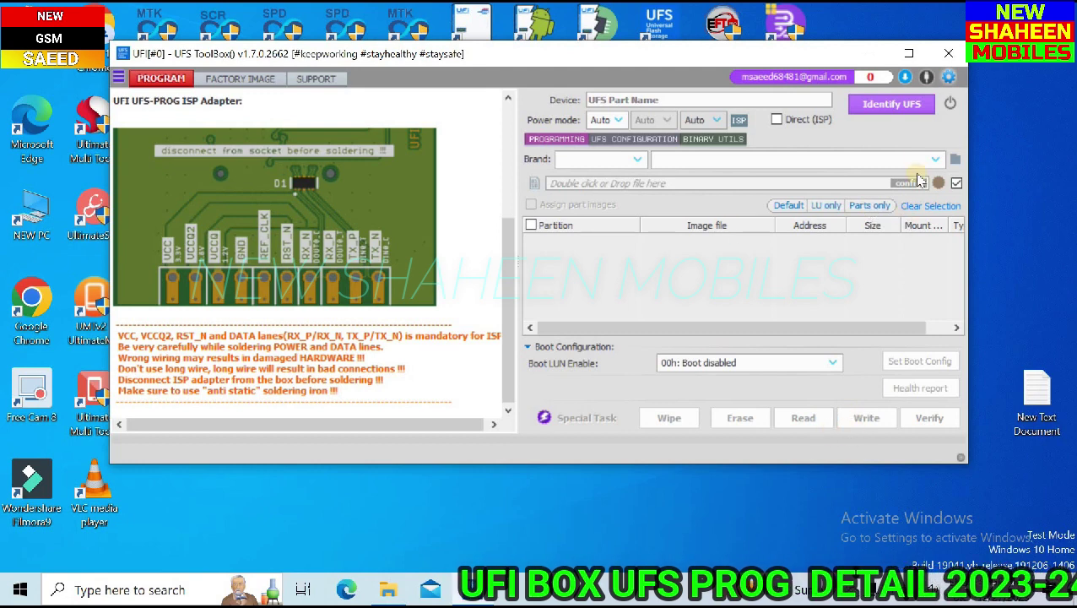
click(884, 105)
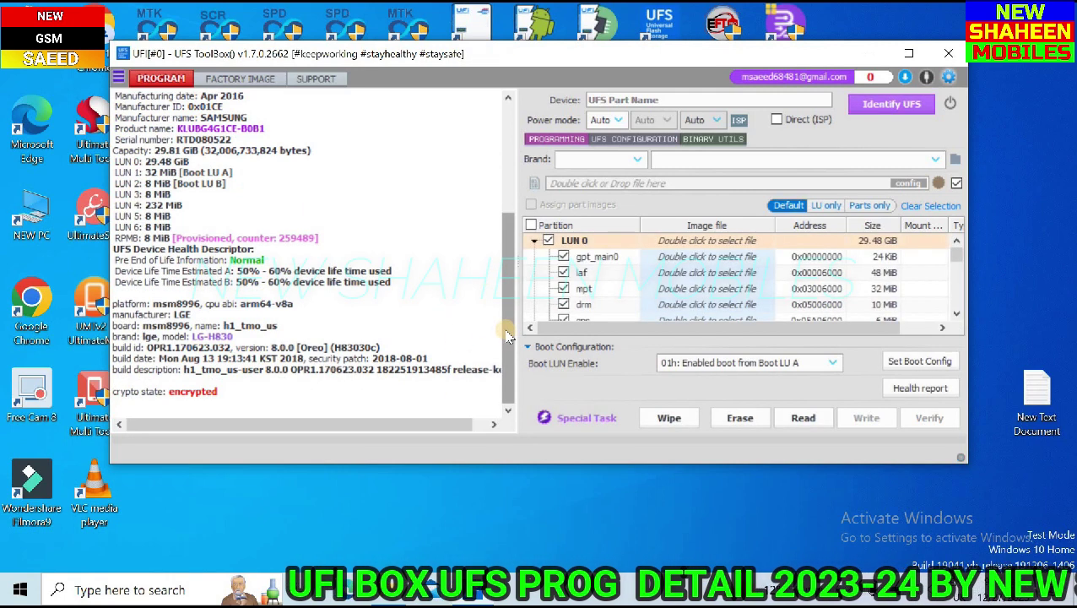
Examine the TX and RX power mode in the identification log and open the gear choices for comparison
drag(506, 336, 510, 208)
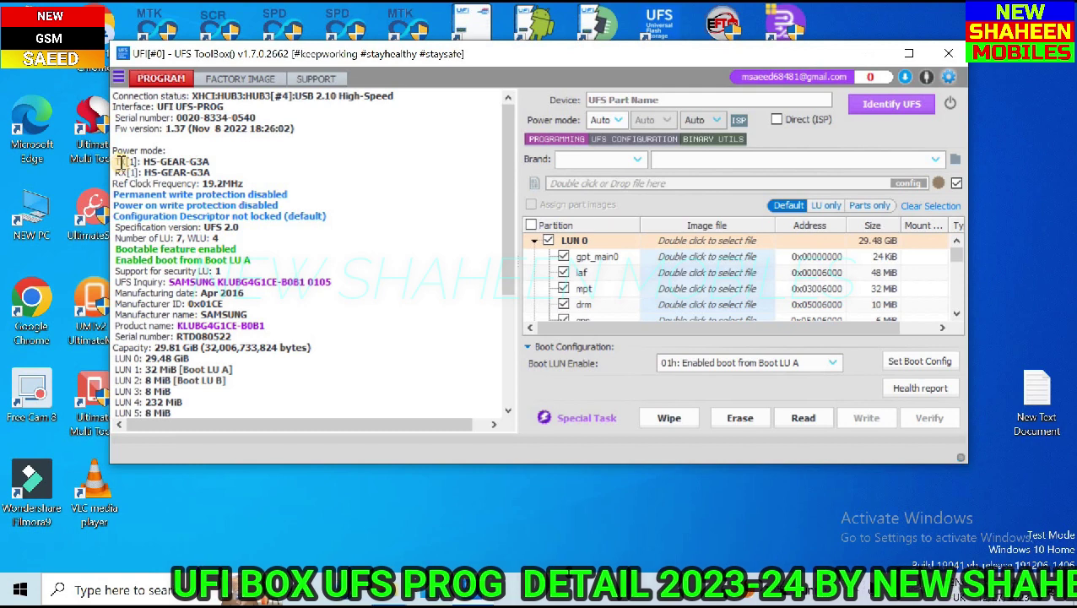
drag(116, 157, 238, 168)
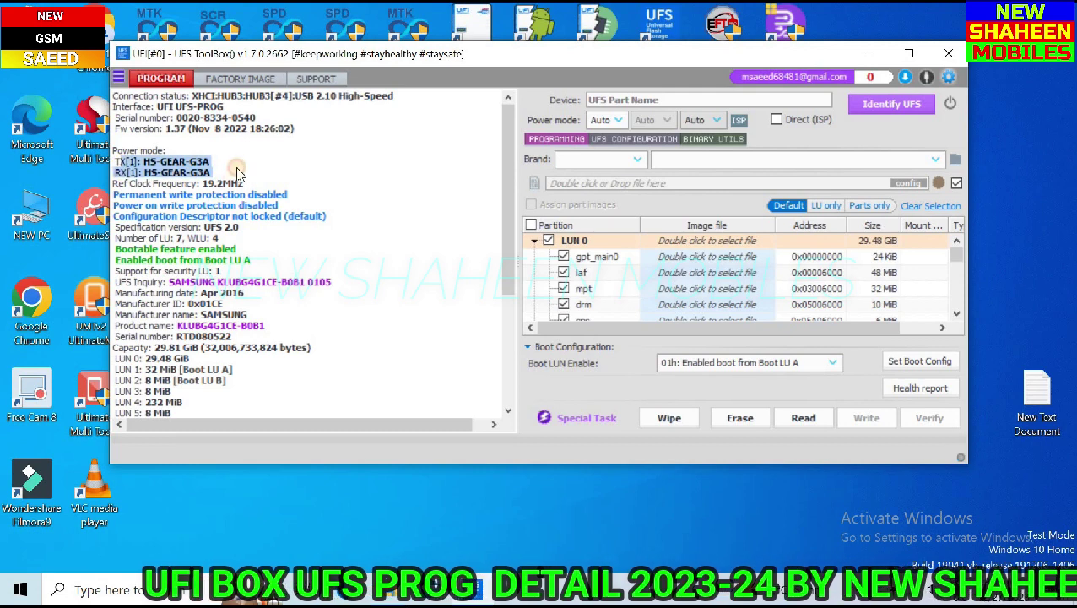
click(620, 121)
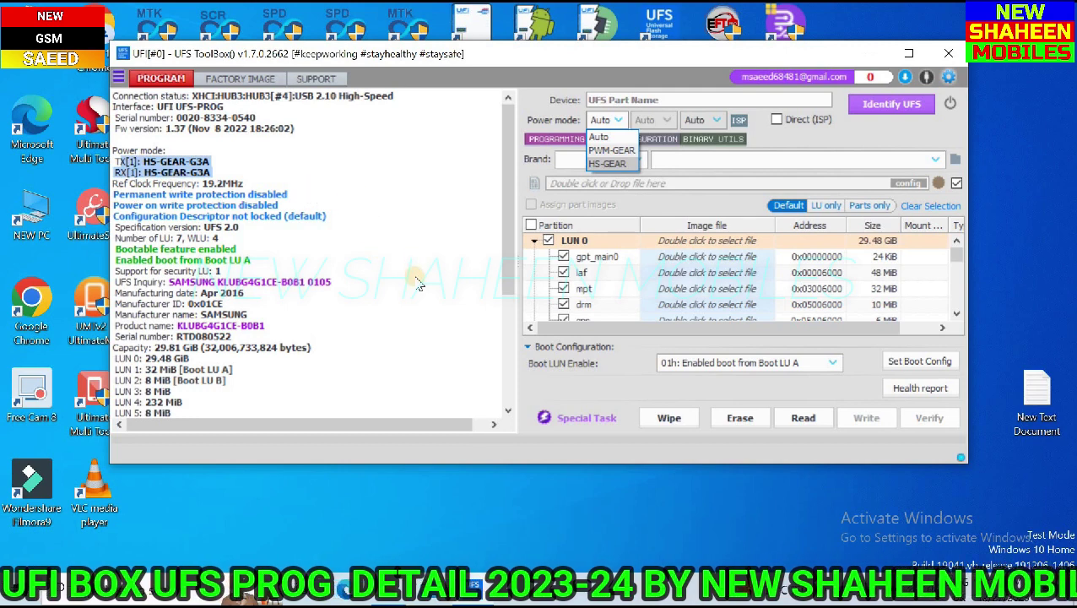
Examine the log's LUN details, RPMB counter, device life time estimates and phone build information
scroll(418, 285, down, 3)
mouse_move(142, 291)
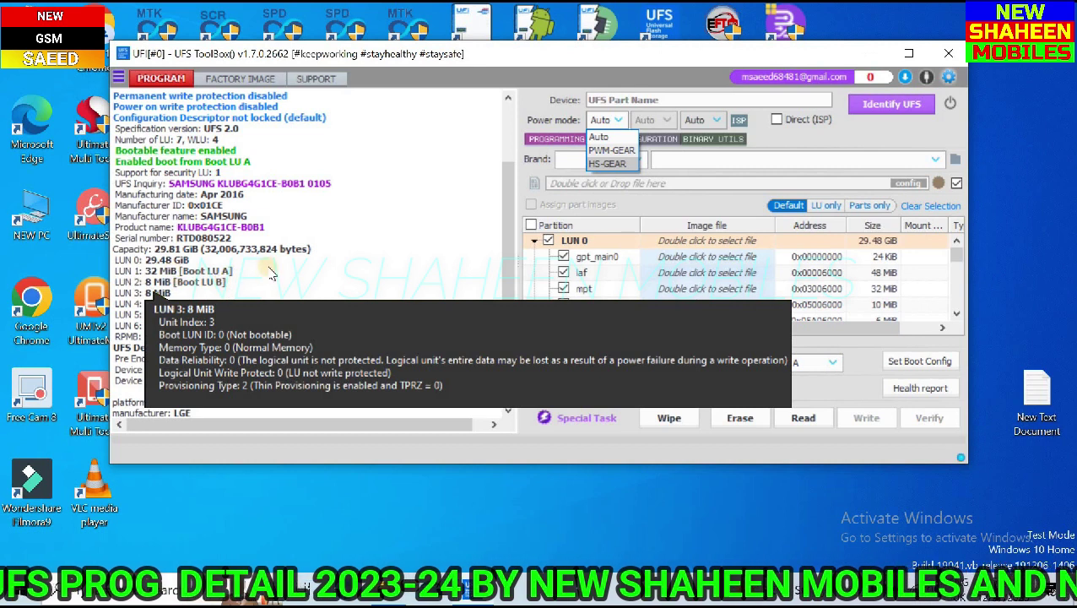
click(426, 246)
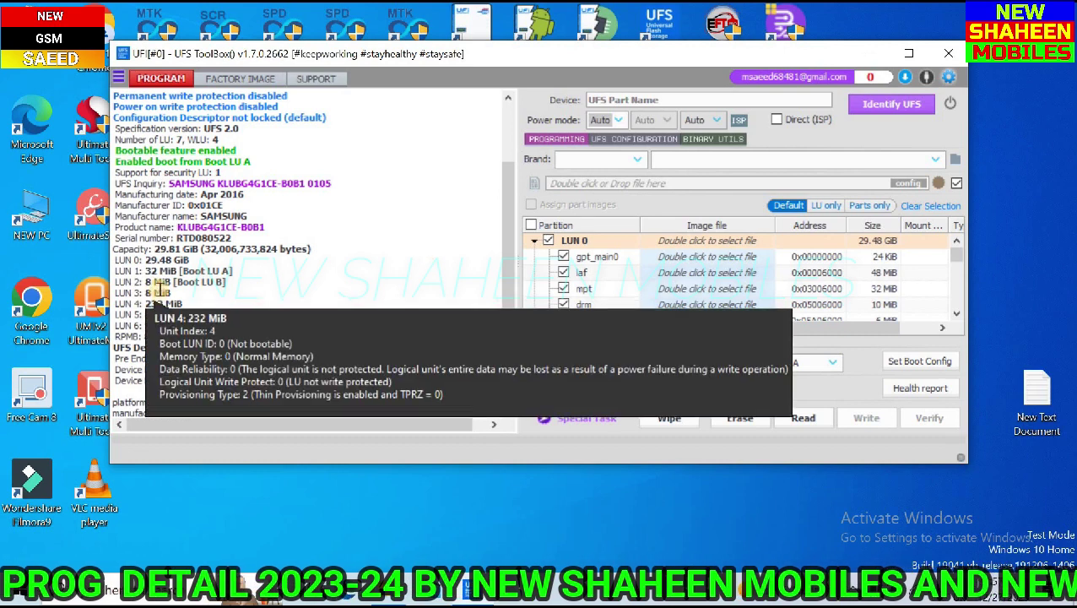
mouse_move(154, 342)
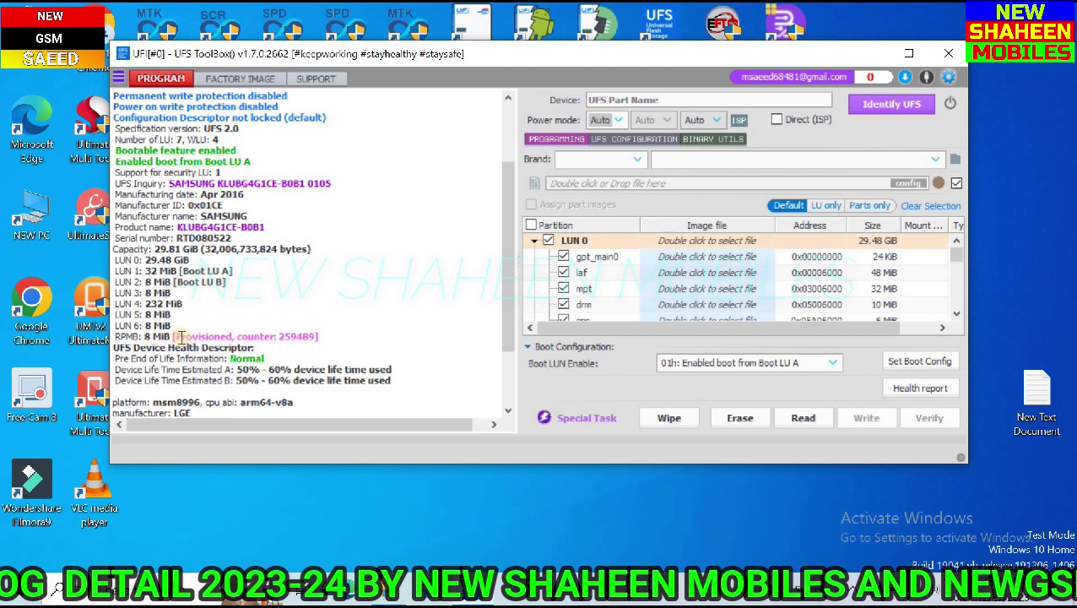
drag(191, 336, 319, 336)
drag(235, 371, 393, 382)
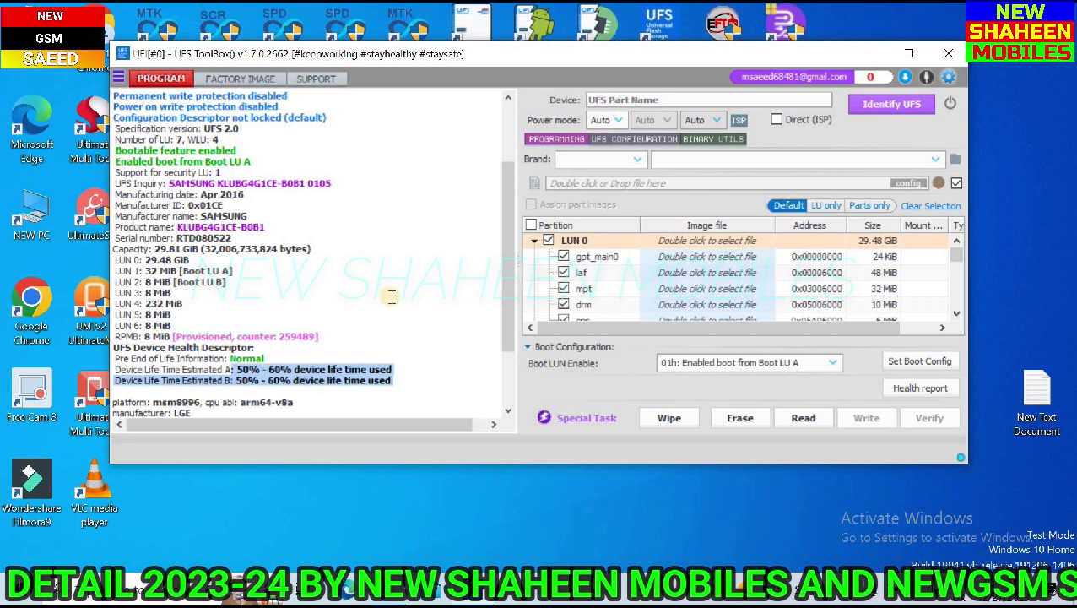
scroll(390, 297, down, 3)
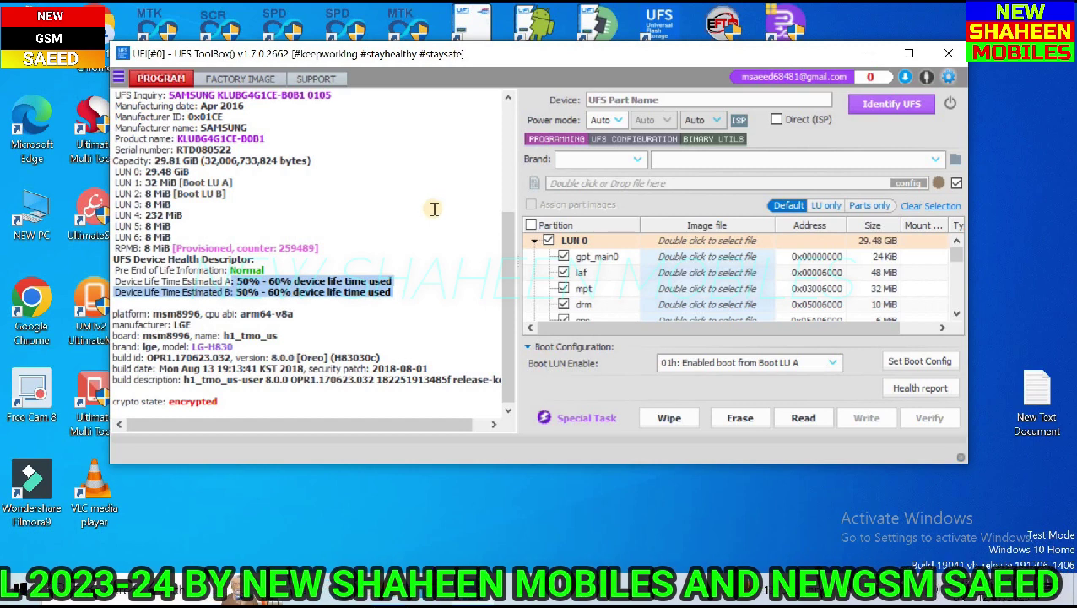
click(740, 418)
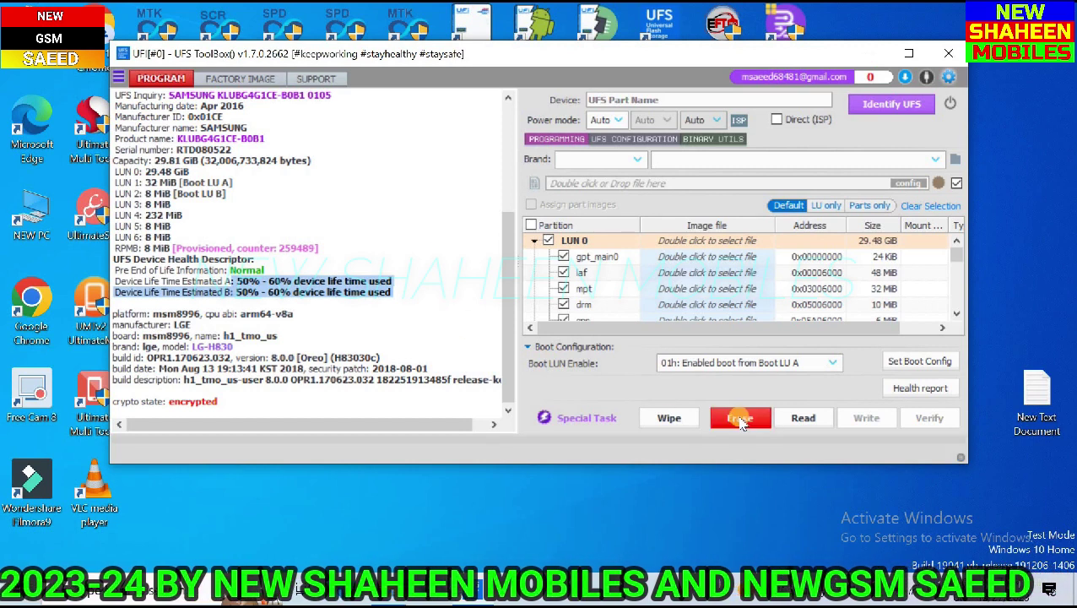
click(654, 424)
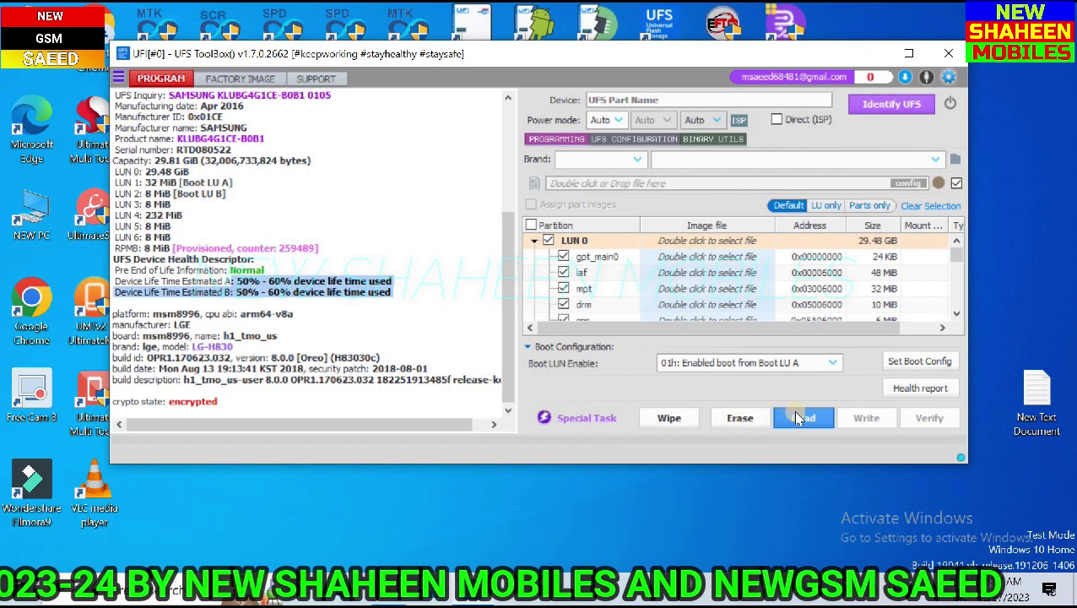
click(801, 422)
click(884, 421)
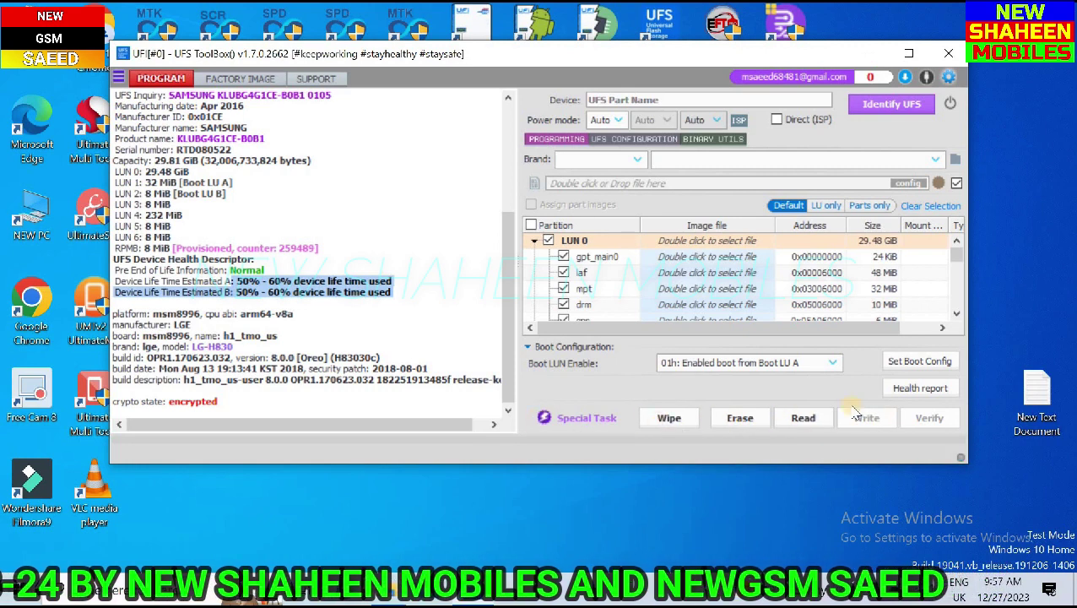
click(910, 391)
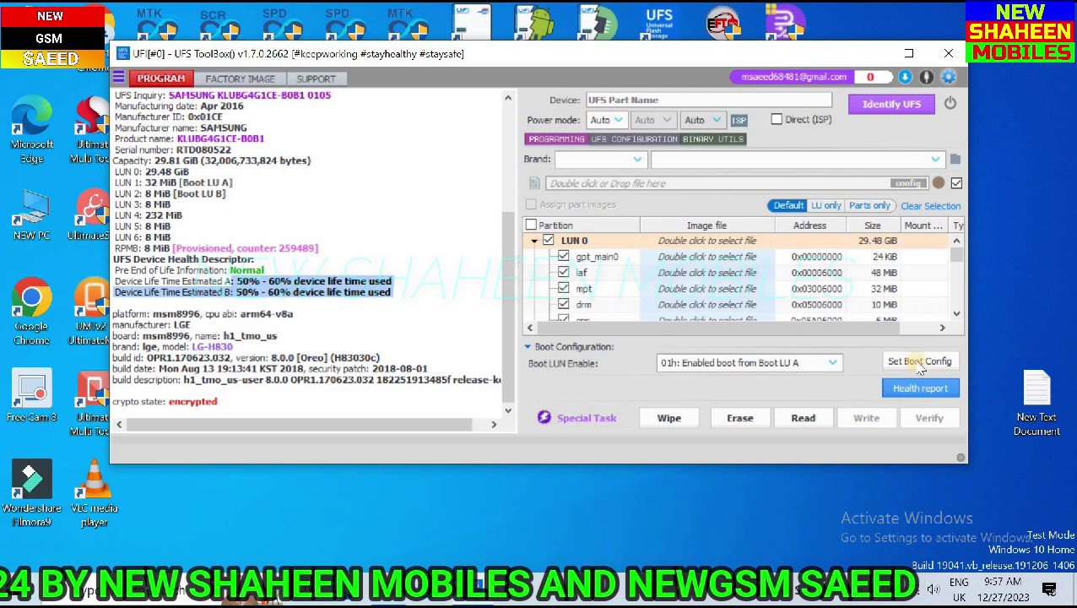
click(922, 372)
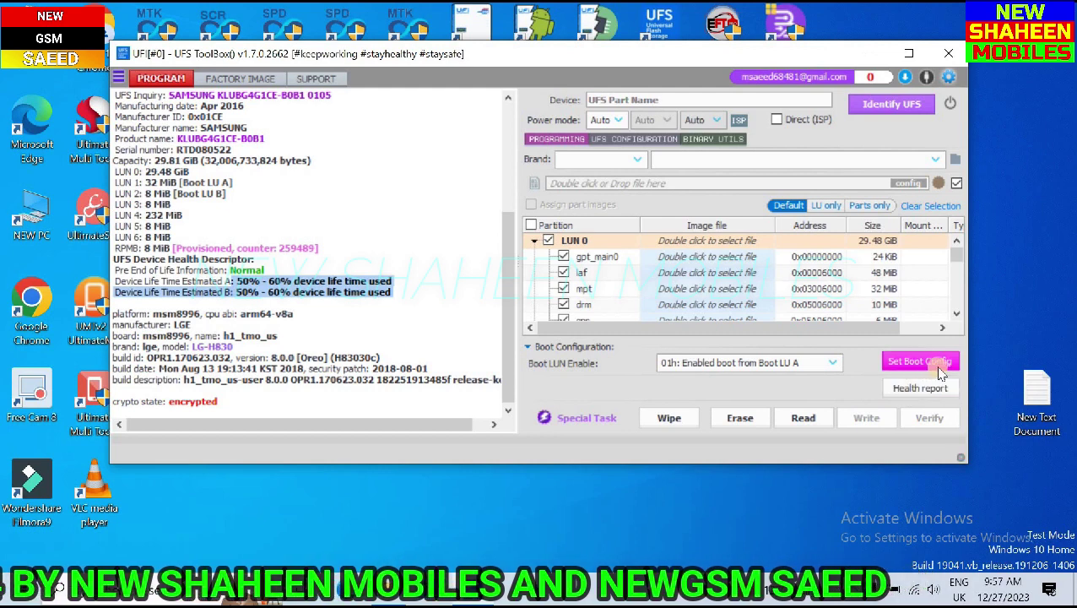
click(941, 364)
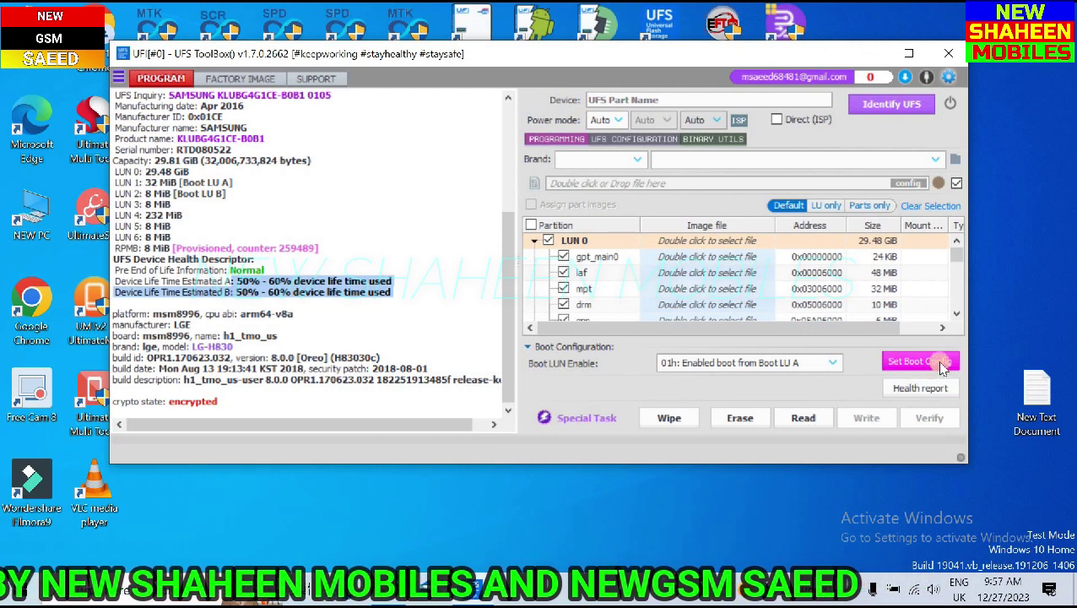
Examine the special tasks for the UFS chip, including the Oppo and Vivo MasterClear options, without running any of them
click(590, 416)
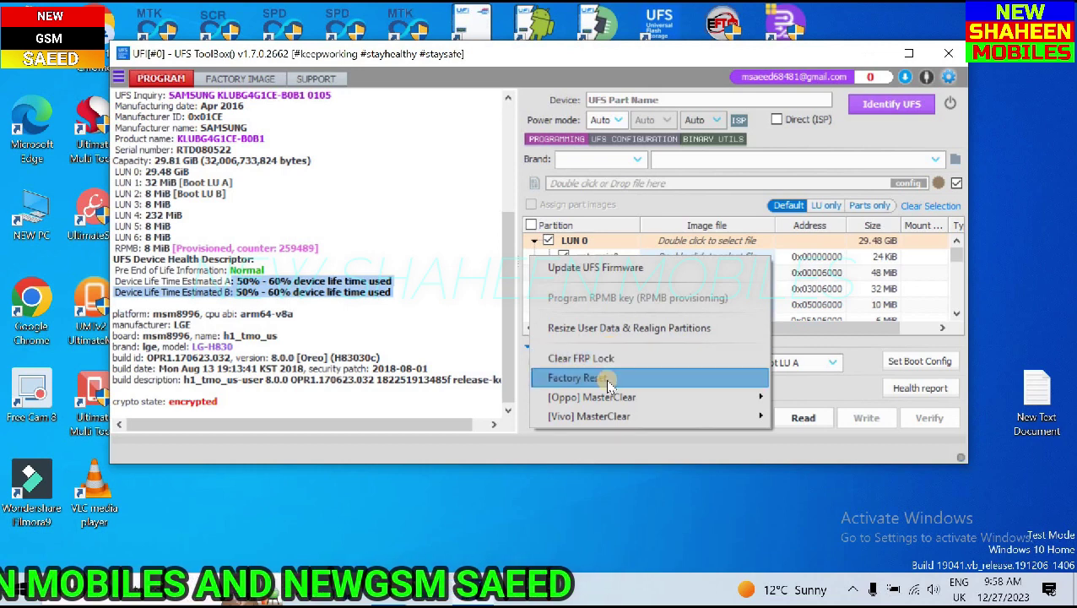
mouse_move(617, 399)
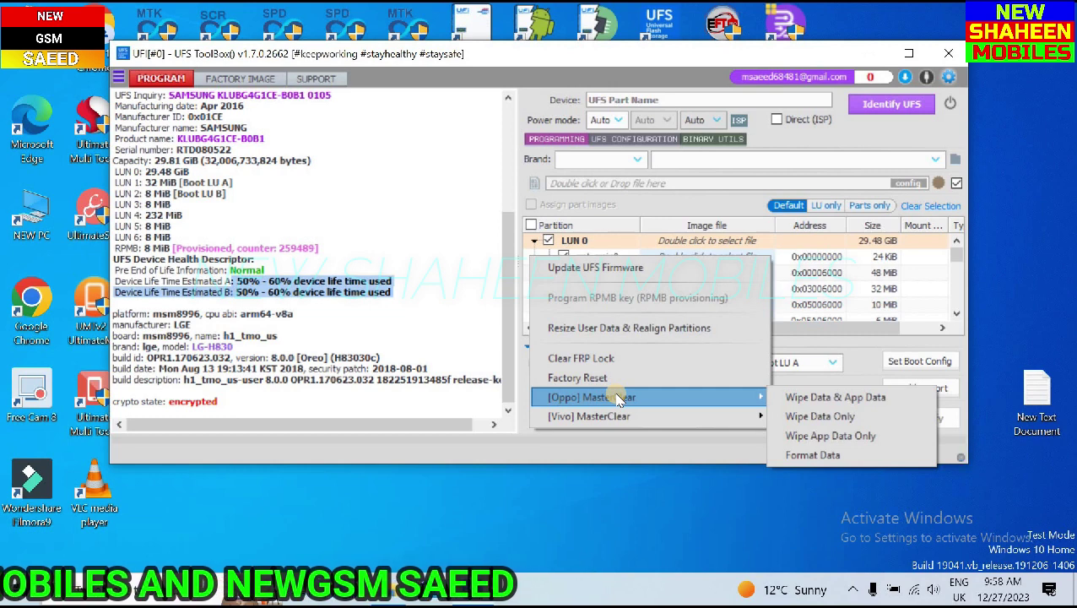
mouse_move(623, 422)
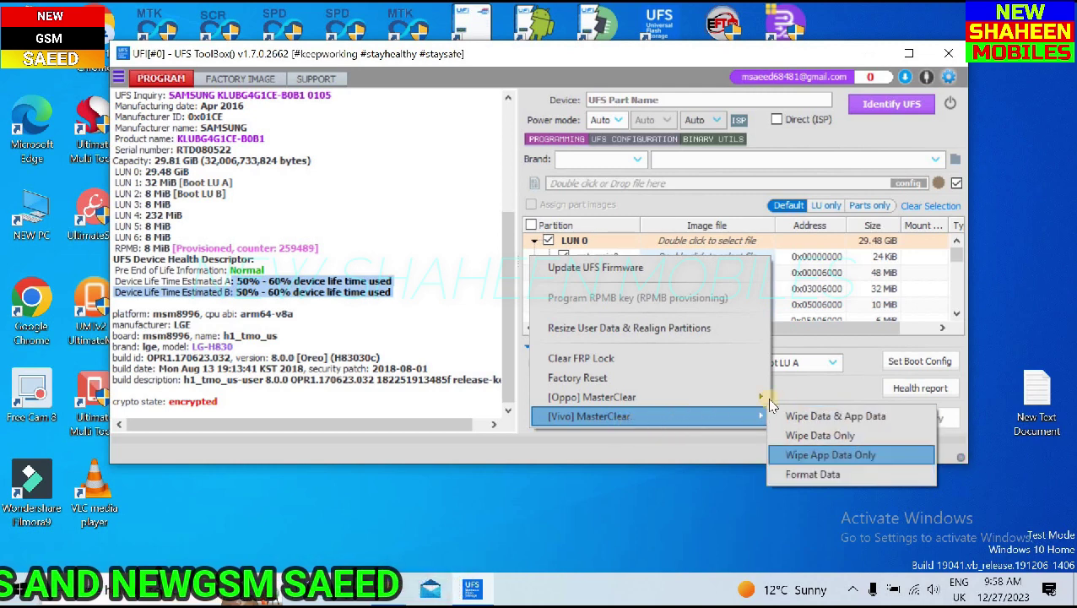
click(679, 458)
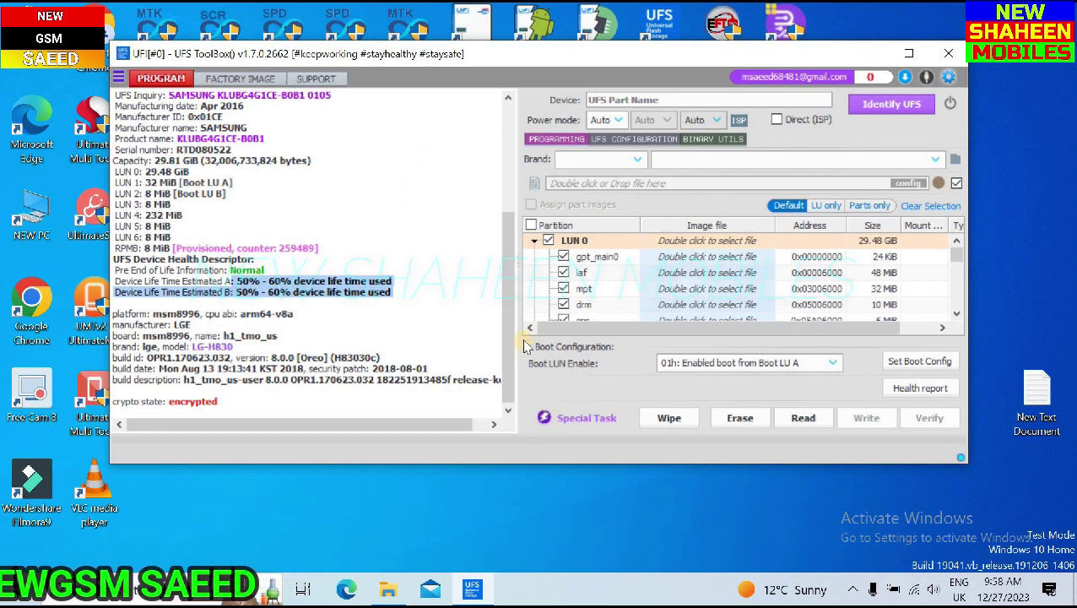
Review the beginning of the identification log, covering the connection, power mode and write protection details
scroll(511, 220, up, 1)
scroll(507, 217, up, 5)
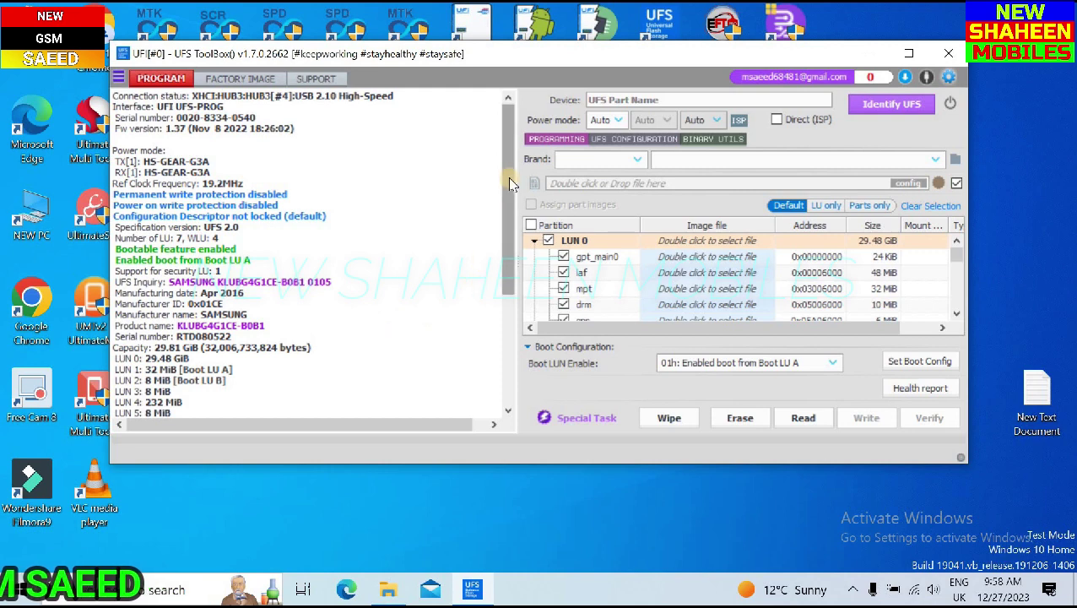
mouse_move(511, 236)
mouse_down()
mouse_move(517, 312)
mouse_move(510, 92)
mouse_up()
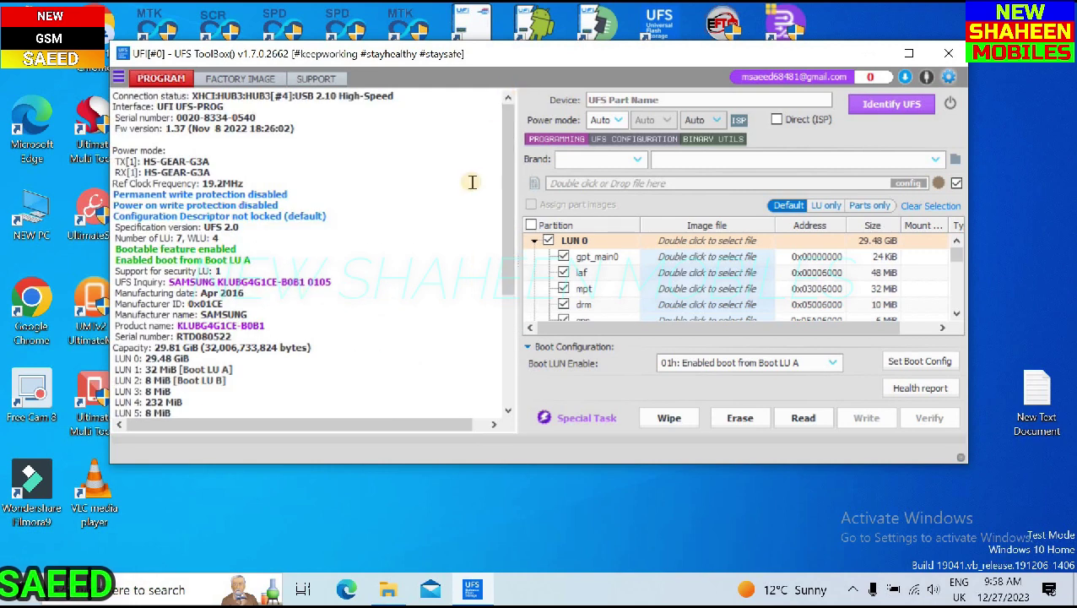